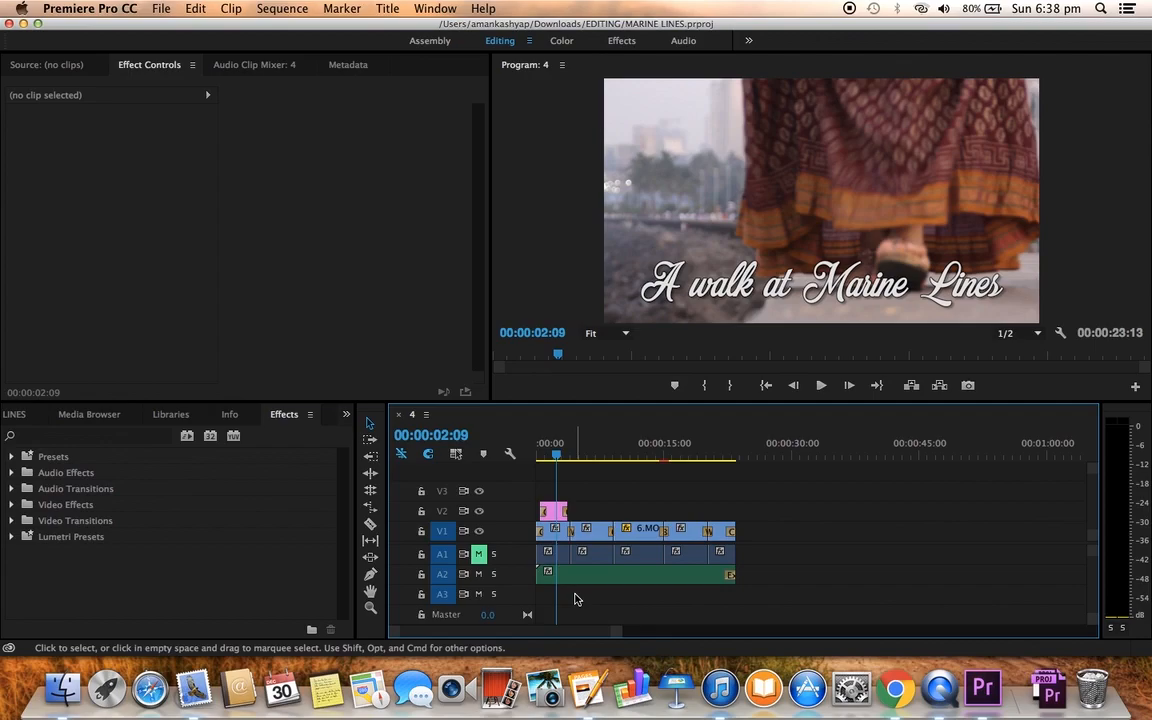
- Switch to the browser, open the MasterSoundEffects "Bird Chirping Sound Effect" video from the search results, pause it and copy its link
key("ctrl+Right")
key("ctrl+Right")
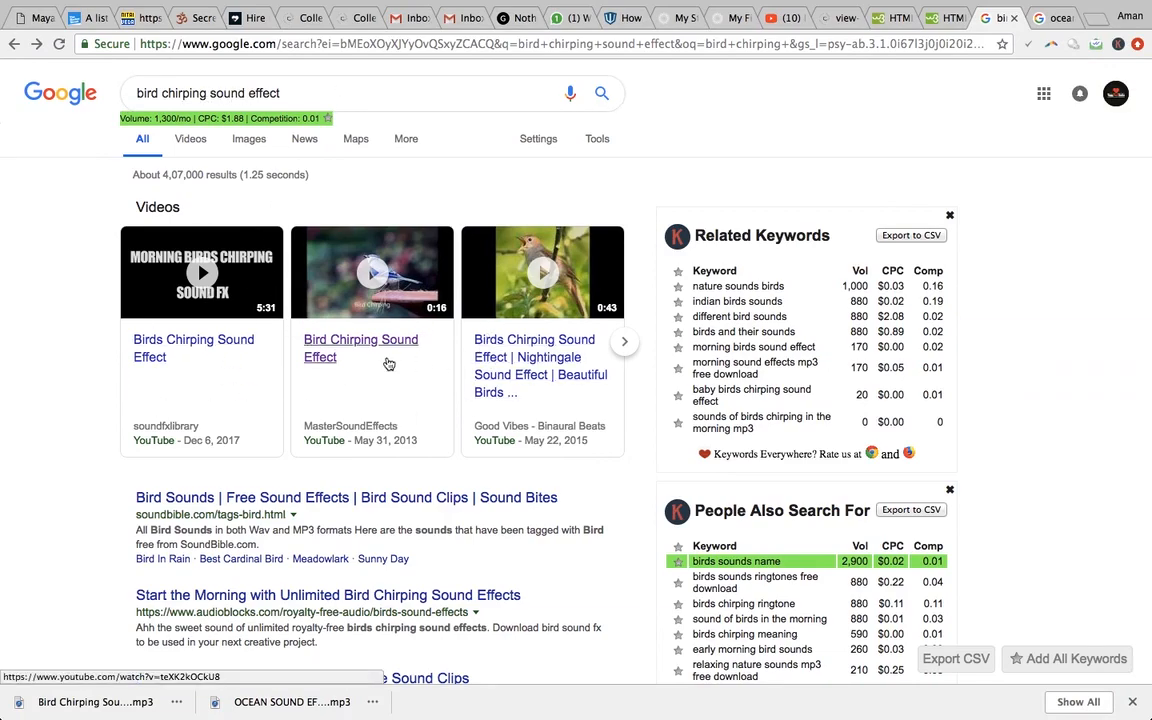
left_click(361, 354)
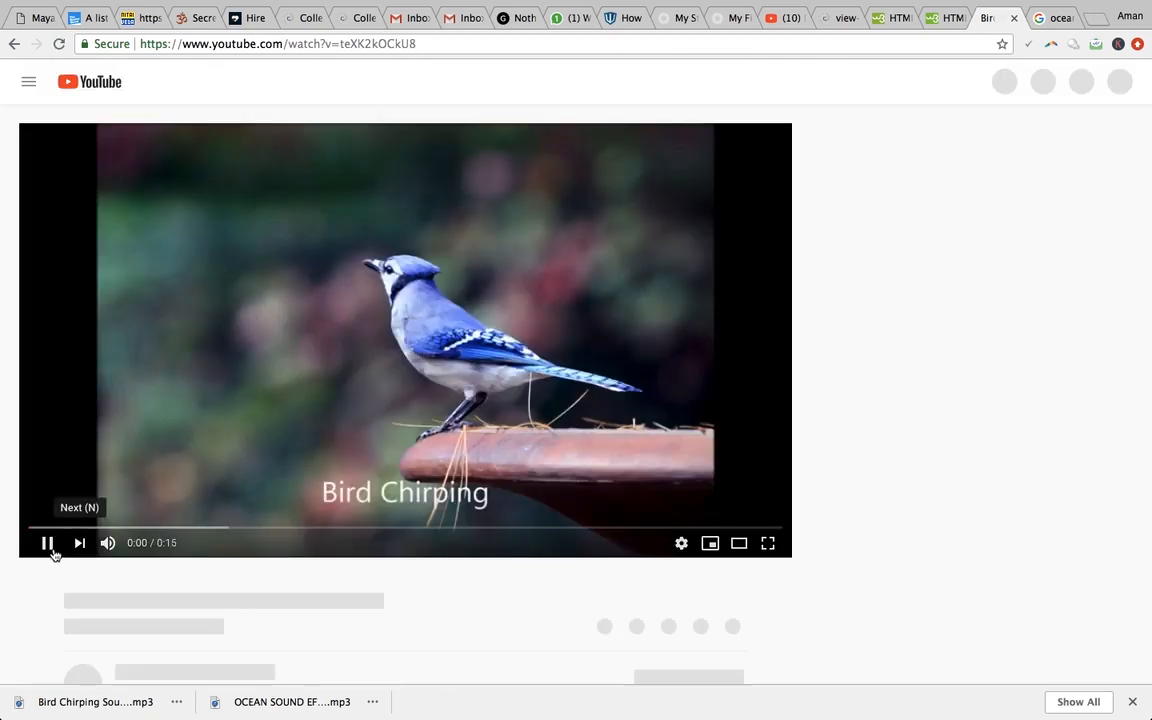
left_click(46, 542)
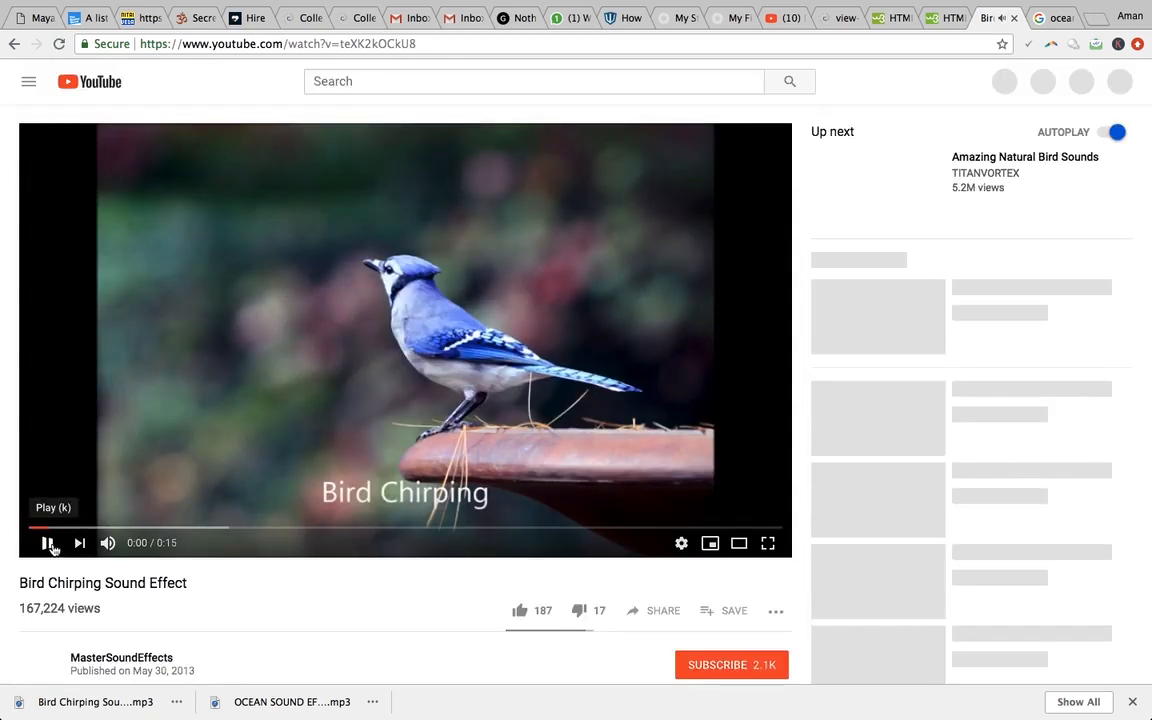
left_click(222, 420)
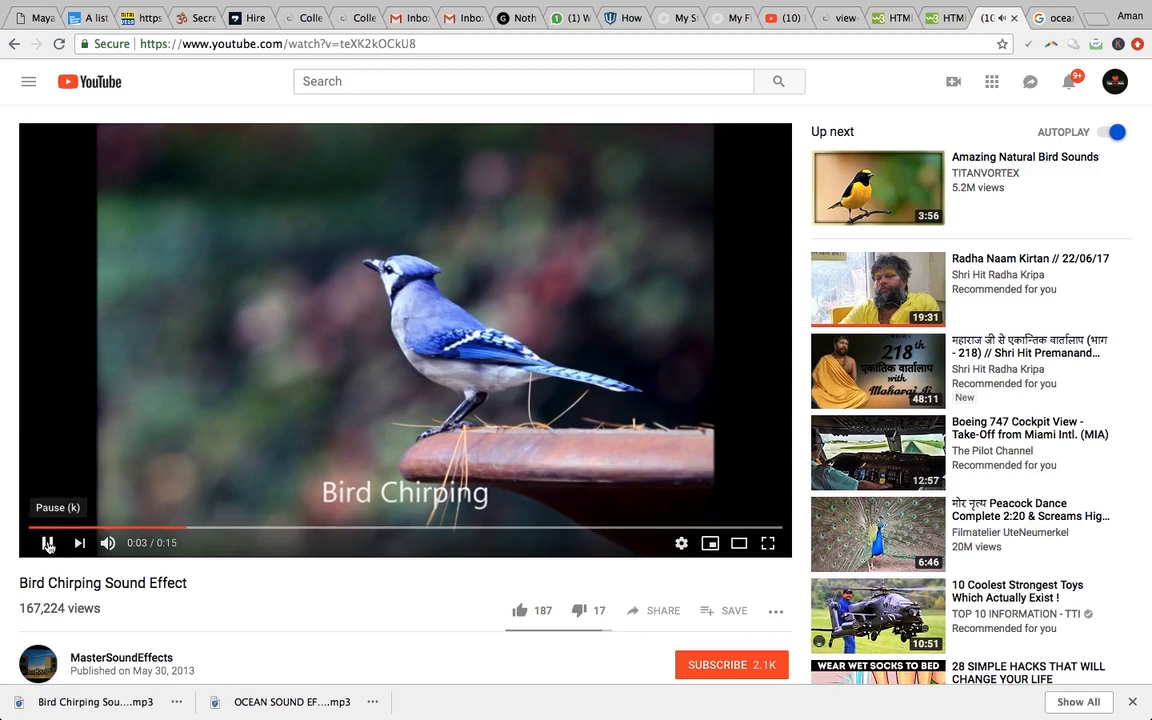
left_click(320, 45)
key("ctrl+c")
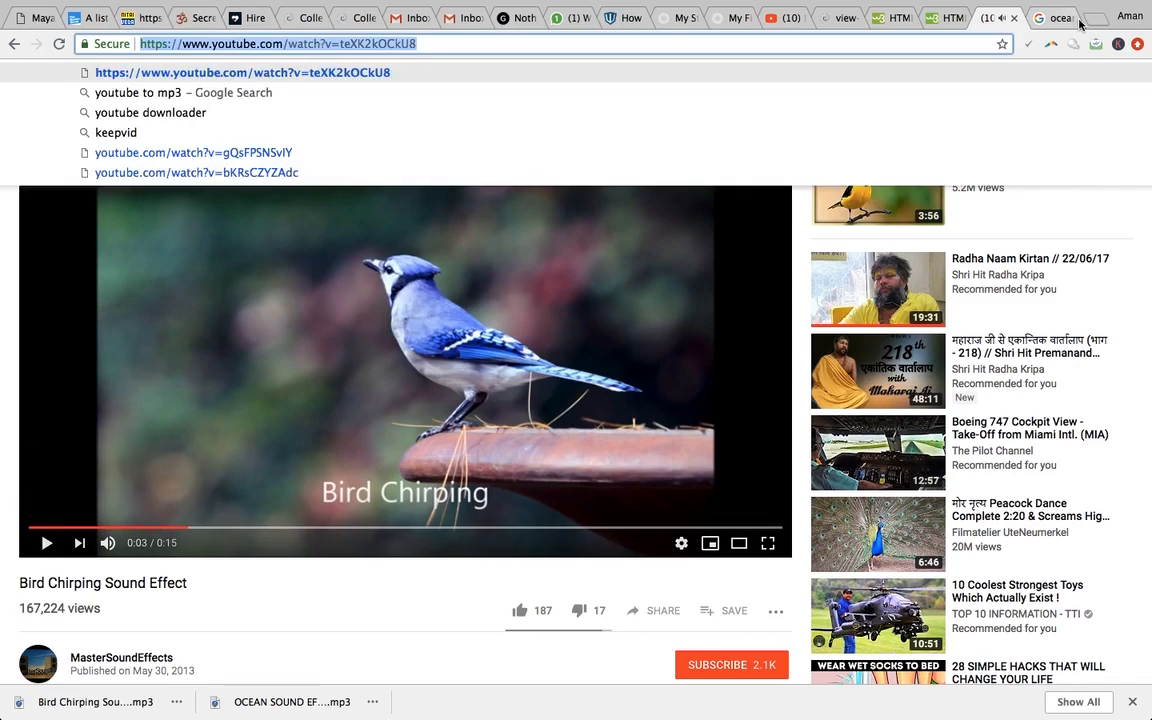
- Open onlinevideoconverter.com in a new browser tab
left_click(1039, 18)
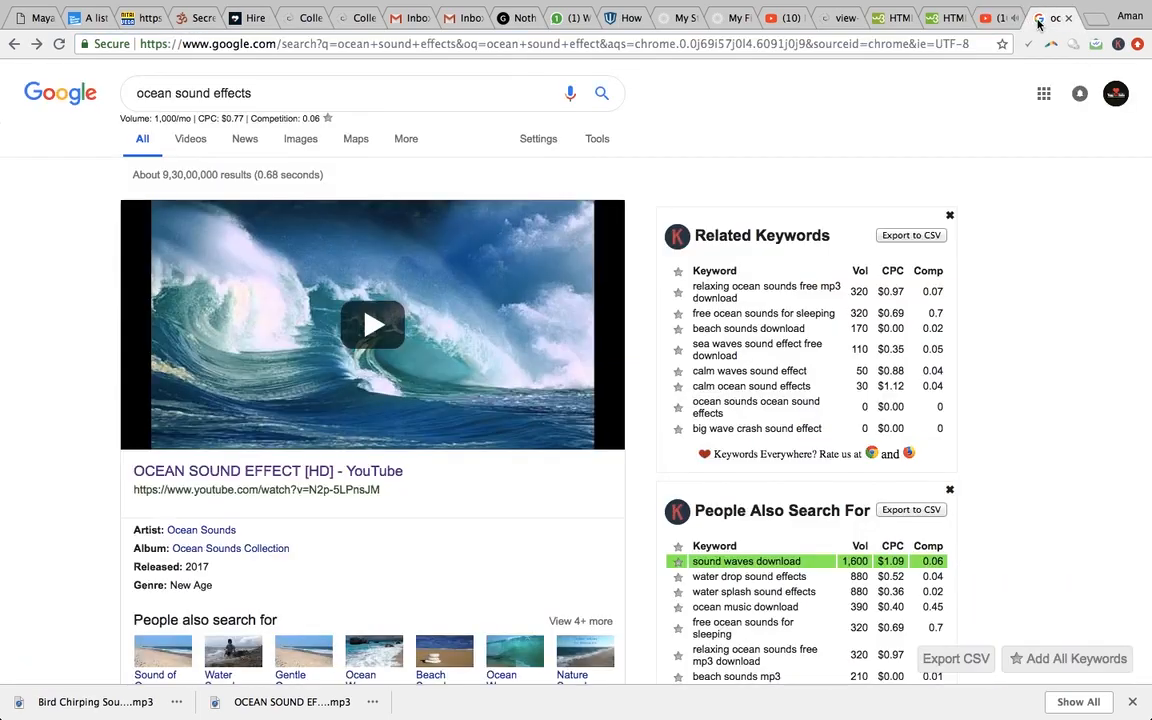
left_click(1094, 18)
type("onlinevideoconverter")
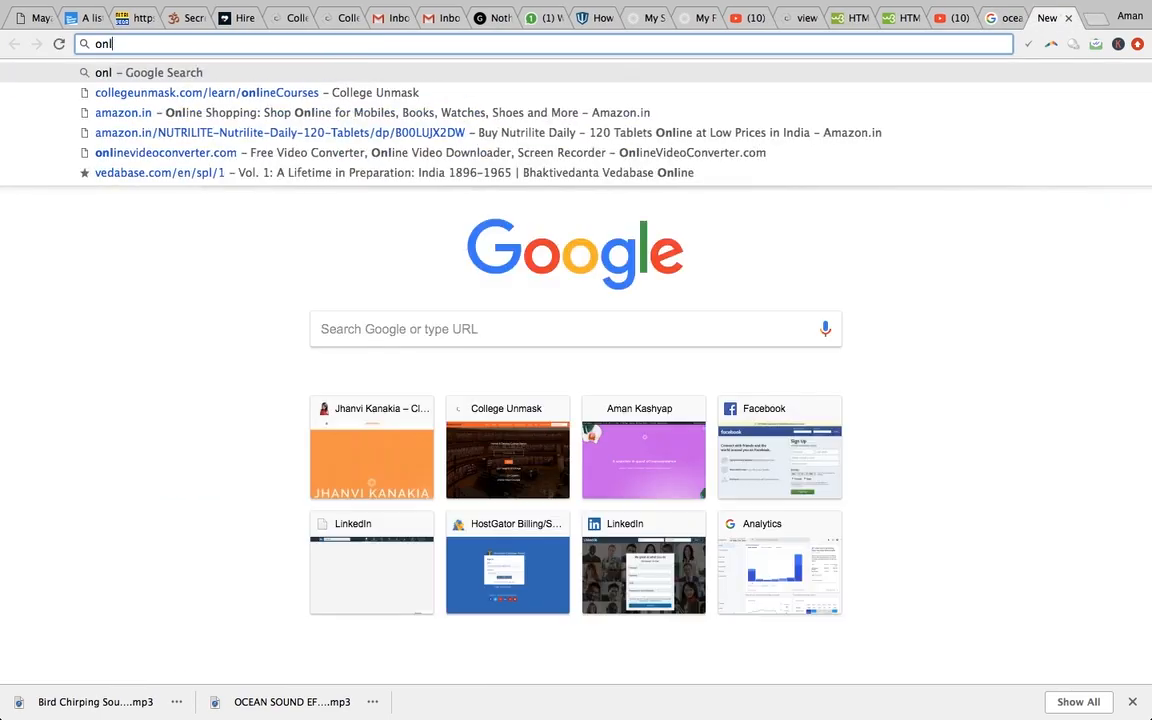
key("Down")
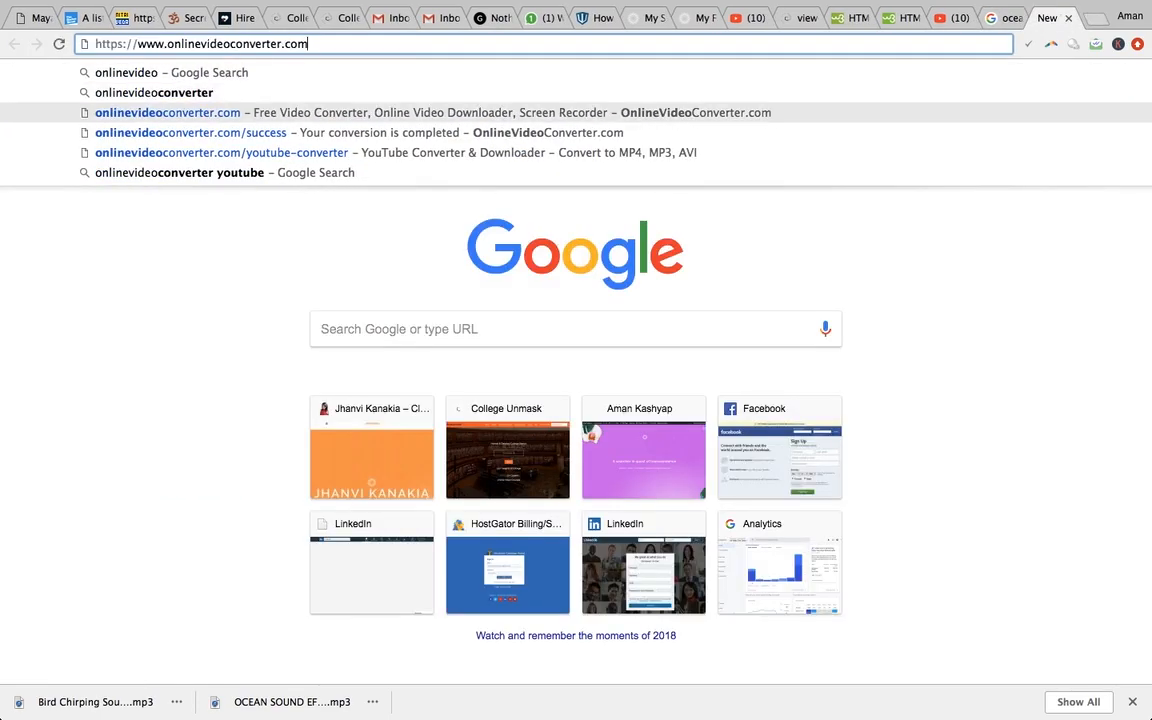
key("Return")
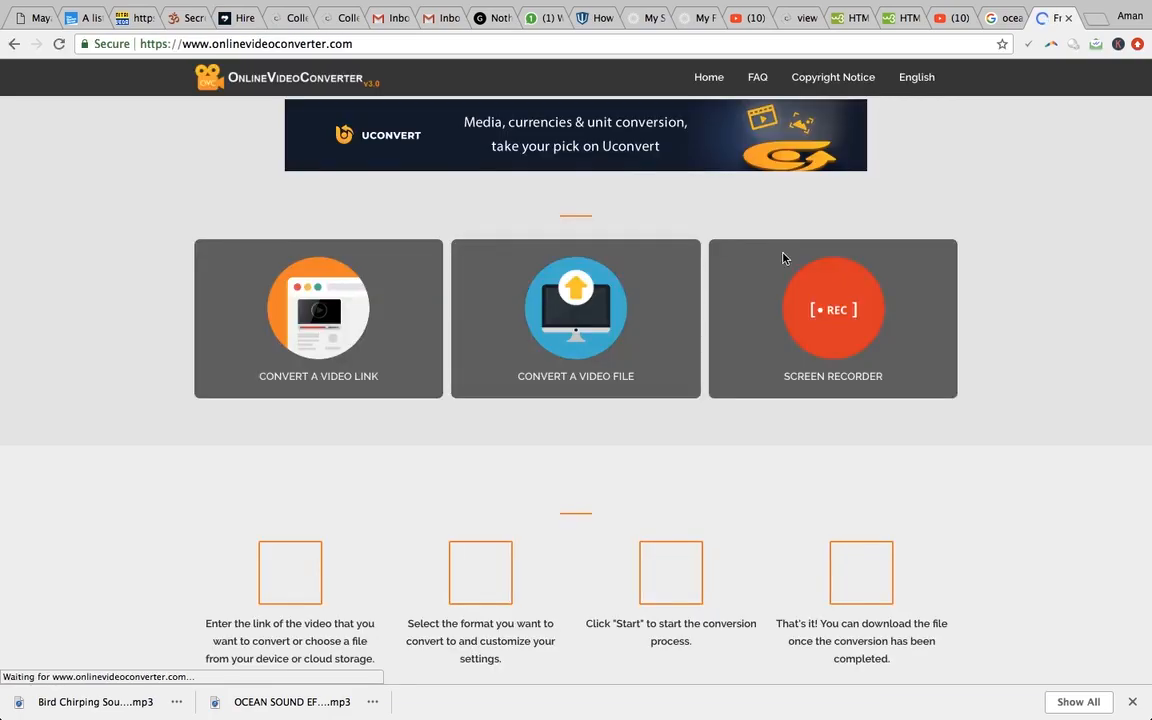
- Enter the copied bird chirping link in the video link converter and set the output format to .mp3
left_click(345, 319)
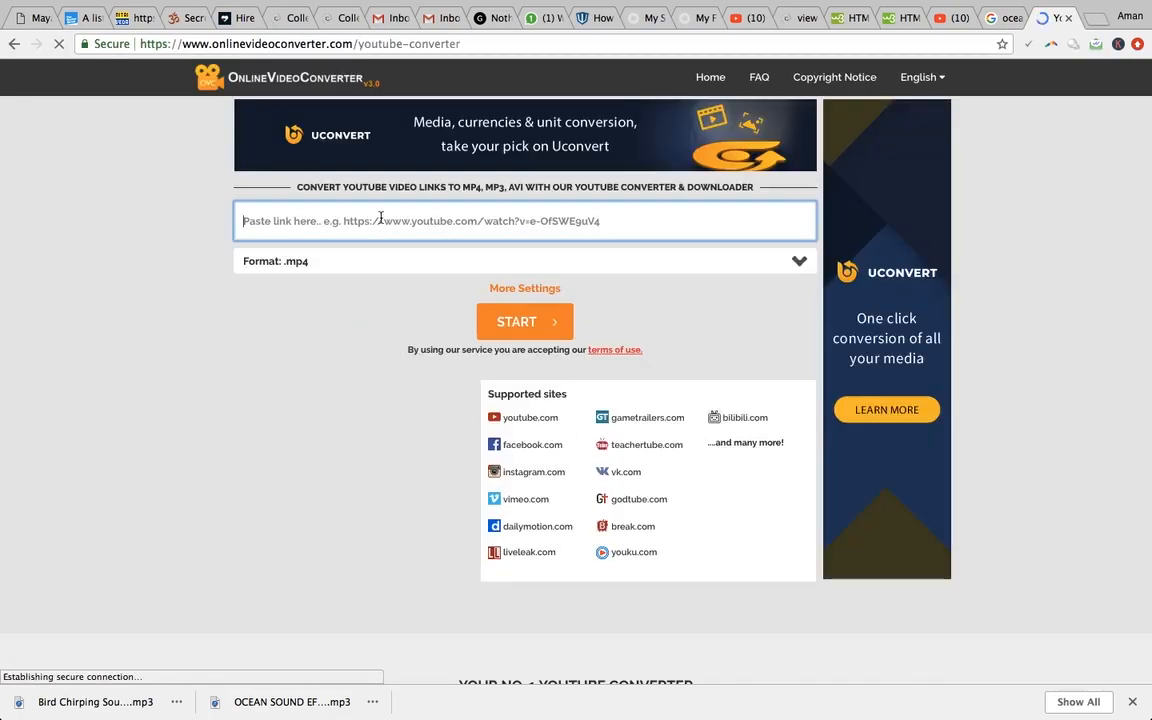
key("ctrl+v")
left_click(380, 260)
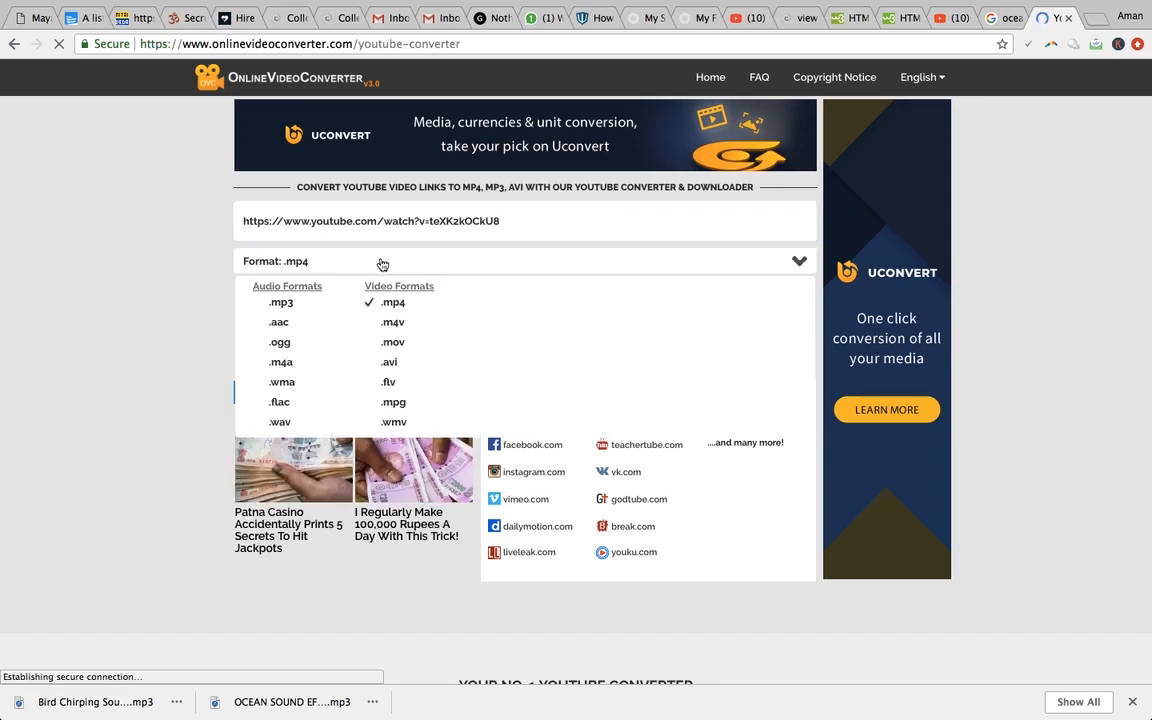
left_click(283, 303)
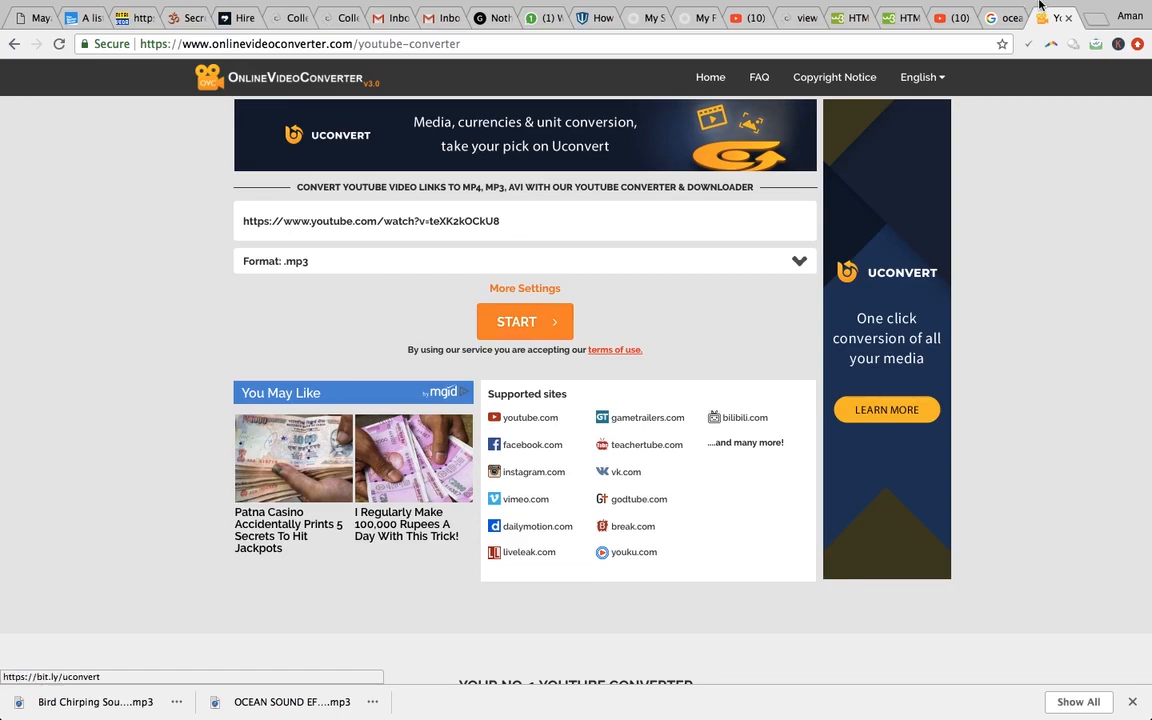
- Open the "OCEAN SOUND EFFECT [HD]" video from the ocean sound effects results, copy its link and pause it
left_click(998, 18)
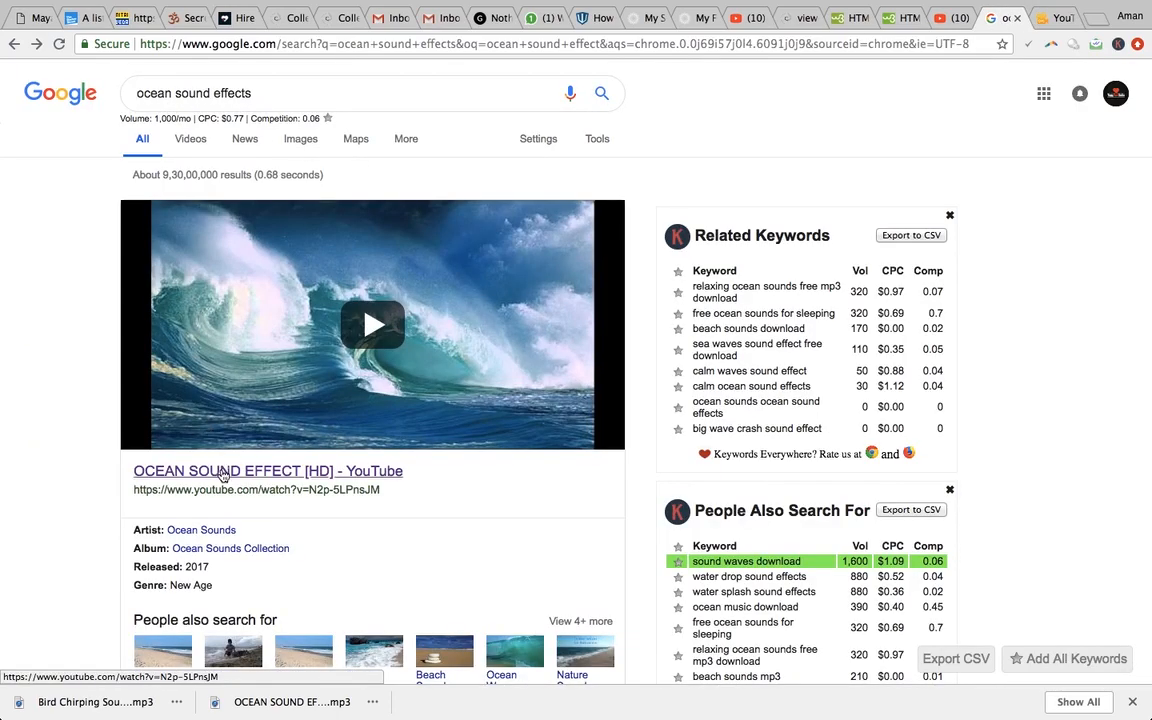
left_click(308, 472)
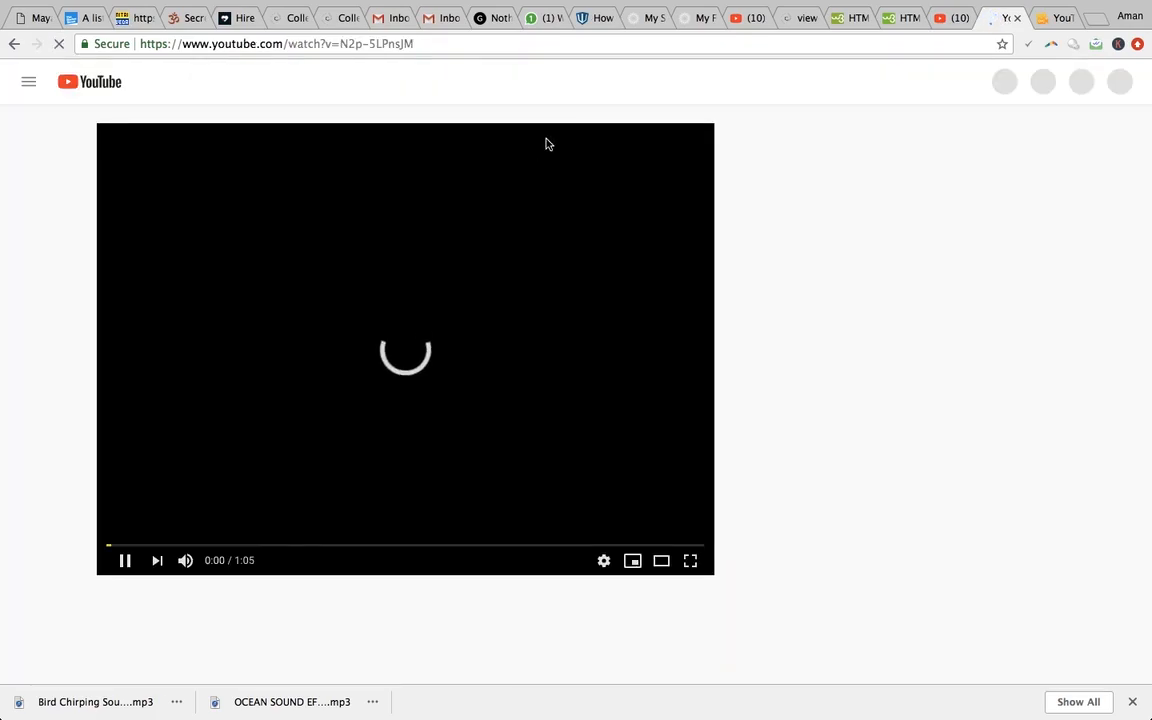
left_click(417, 44)
key("ctrl+c")
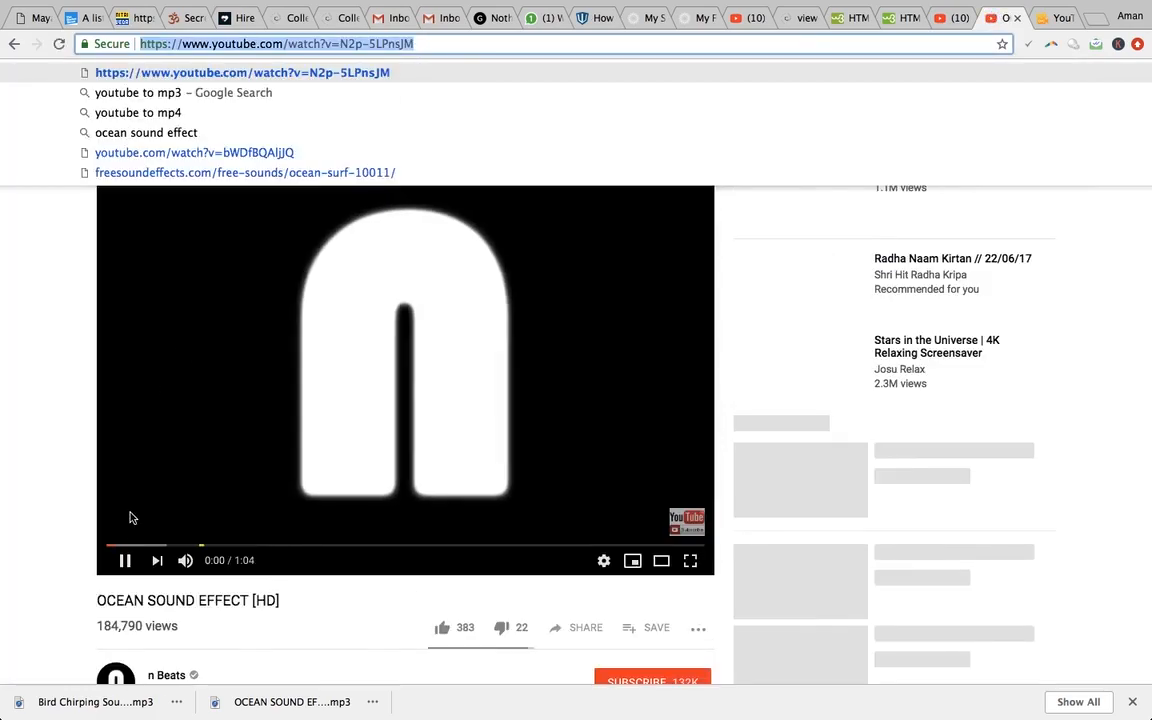
left_click(126, 561)
- Replace the link in the online converter with the copied ocean sound effect link
left_click(1042, 28)
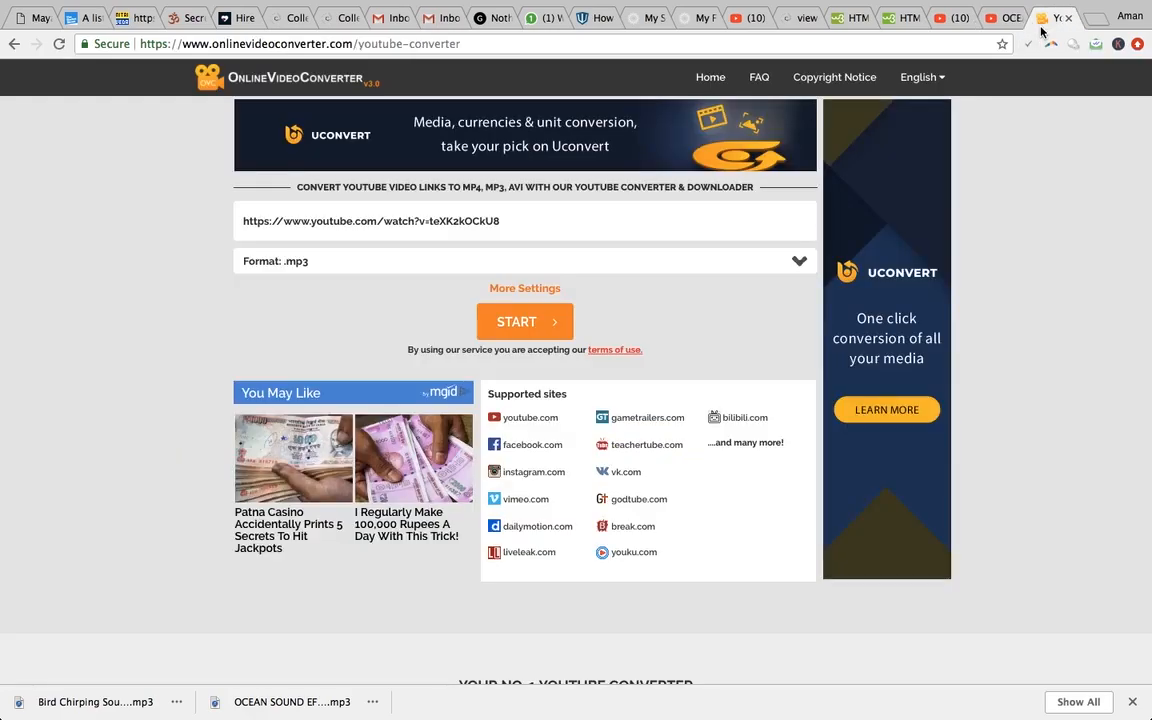
left_click(470, 219)
key("ctrl+a")
key("ctrl+v")
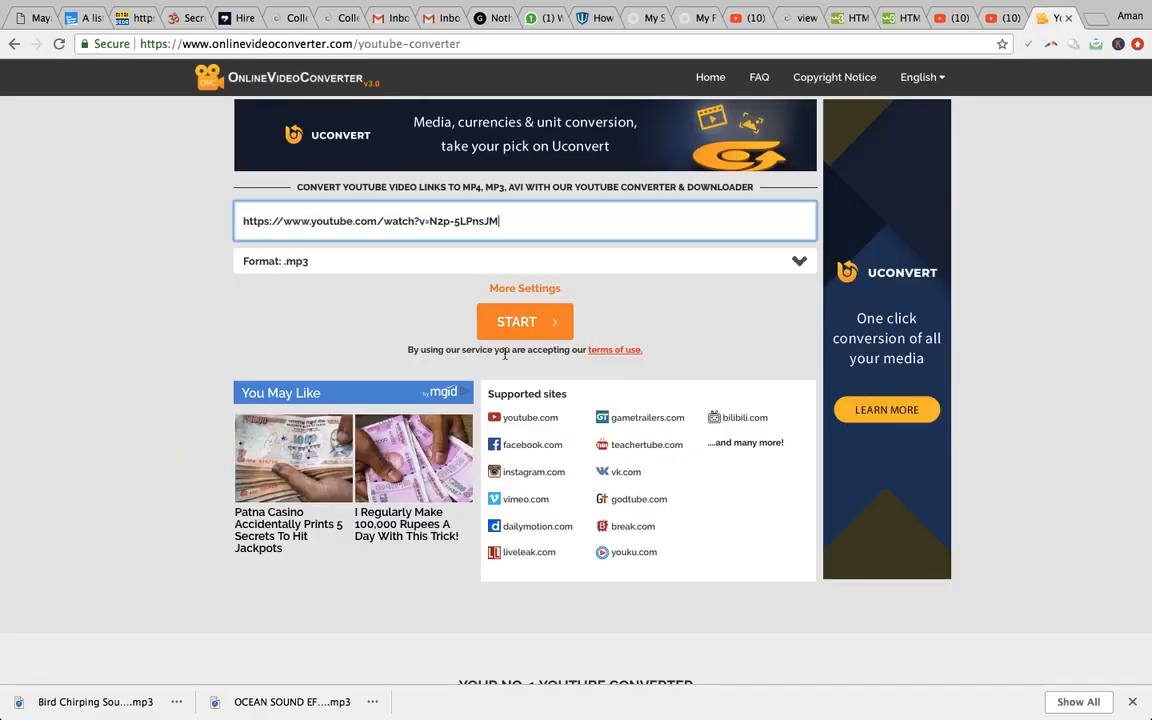
- Return to Premiere Pro and add Bird Chirping Sound Effect.mp3 from the EDITING folder at the start of audio track A3
key("ctrl+Left")
key("ctrl+Left")
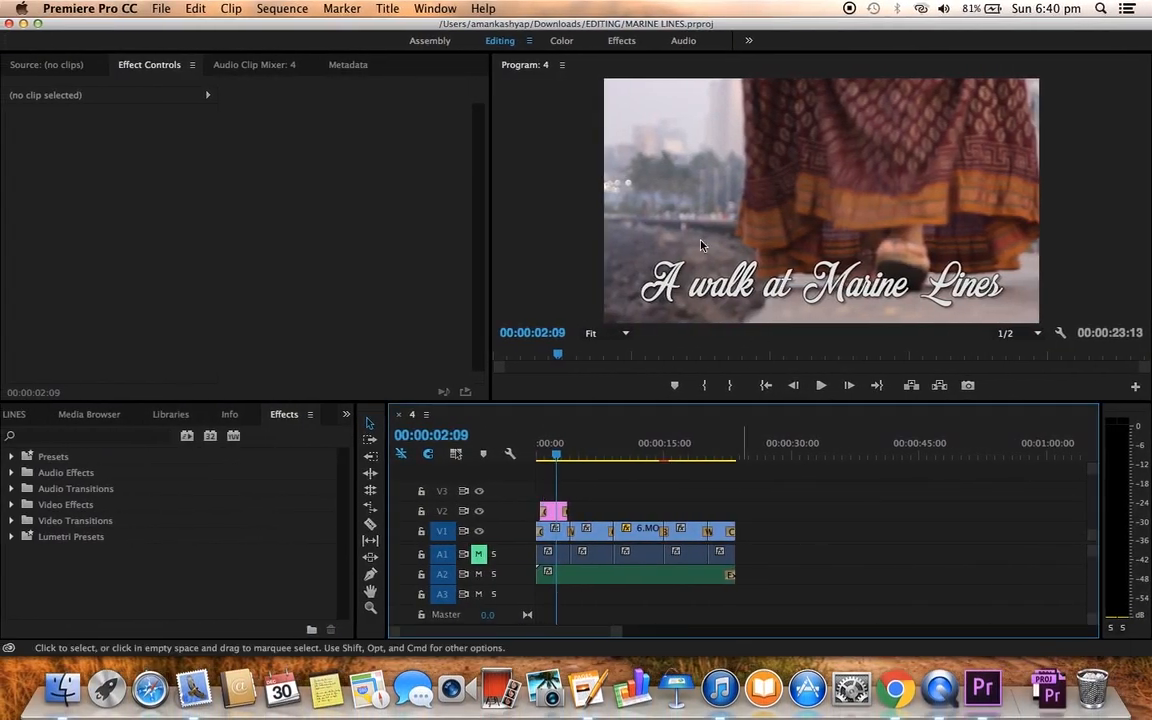
left_click(572, 449)
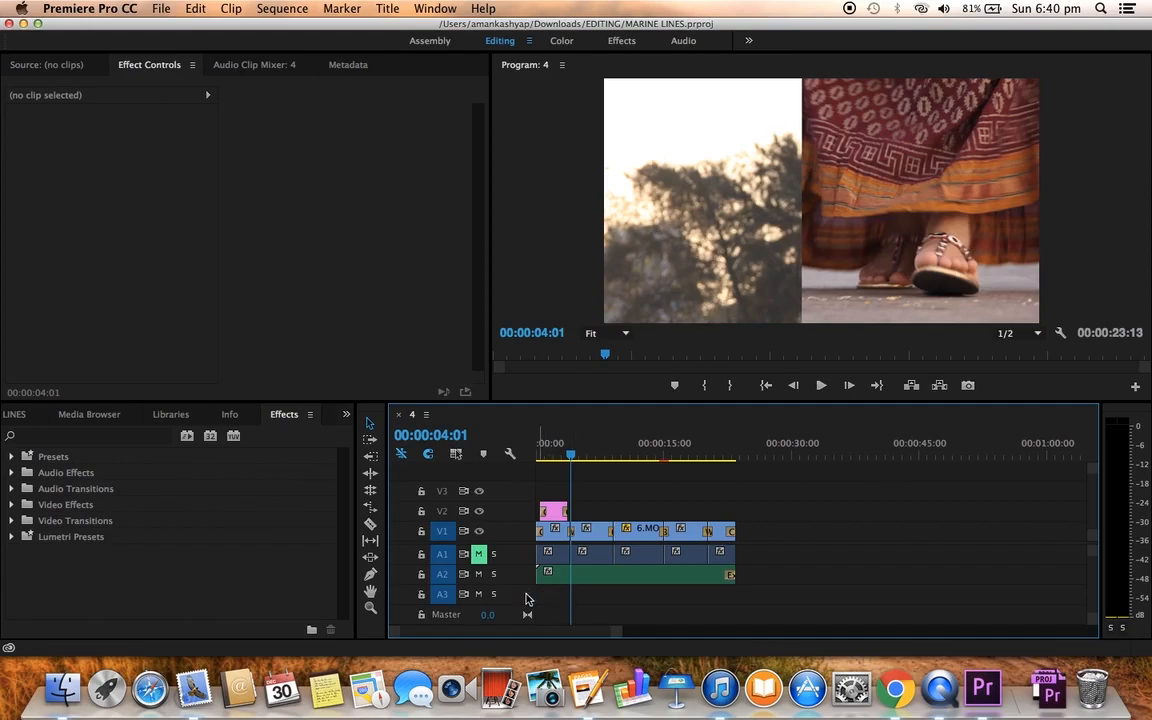
left_click(62, 706)
left_click(307, 338)
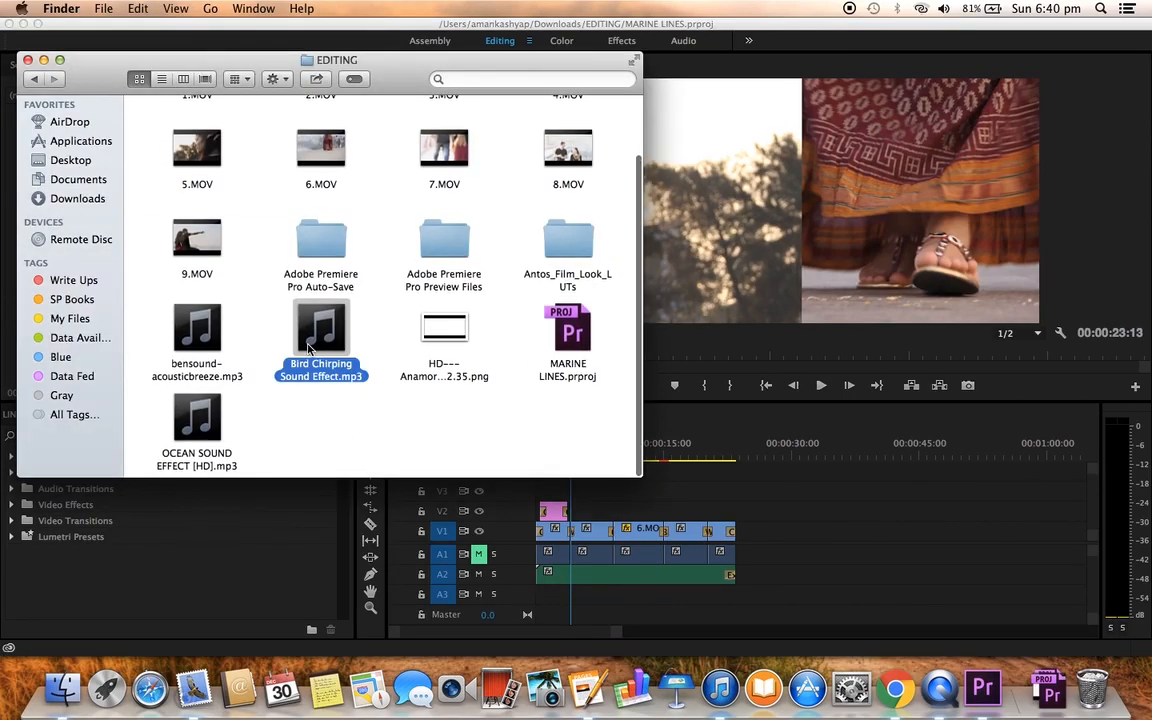
left_click_drag(307, 338, 533, 592)
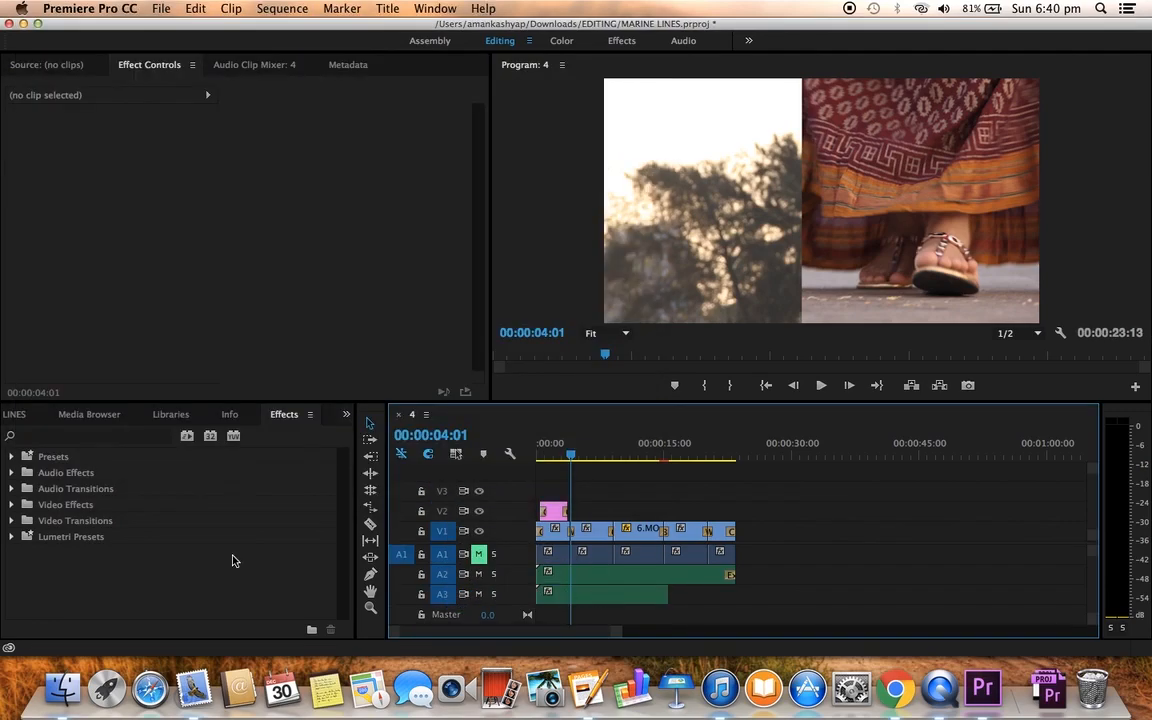
- Play the sequence from the beginning to hear the bird chirping mixed with the music
left_click(538, 452)
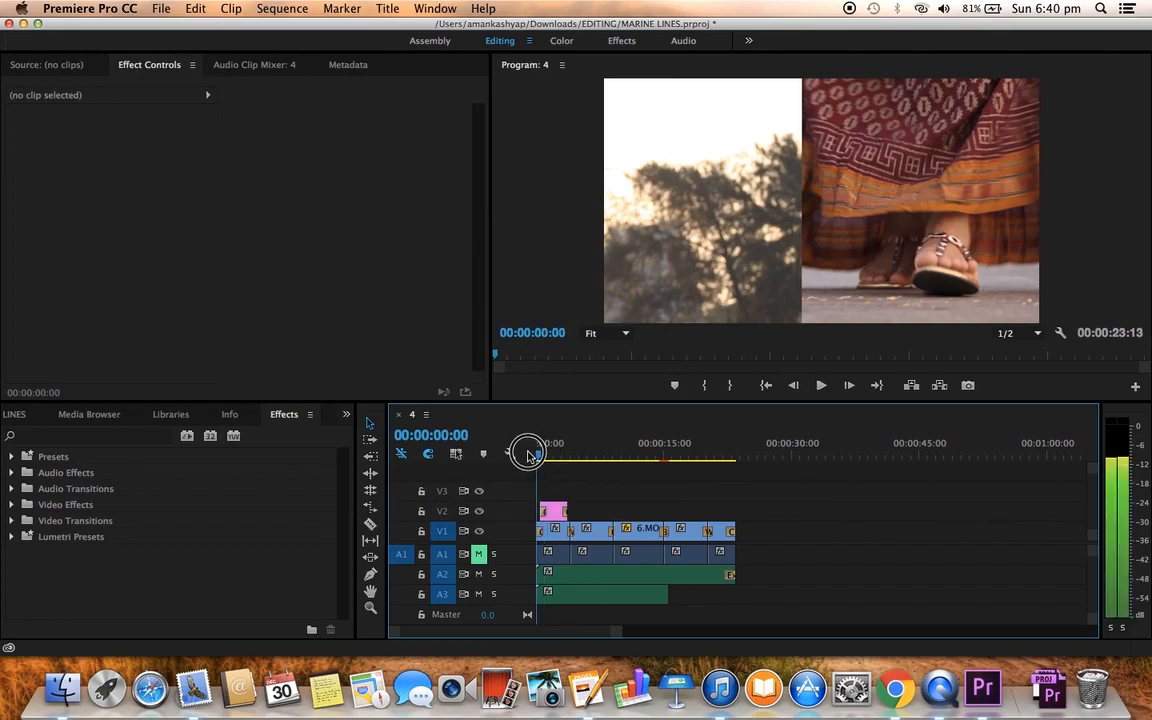
key("space")
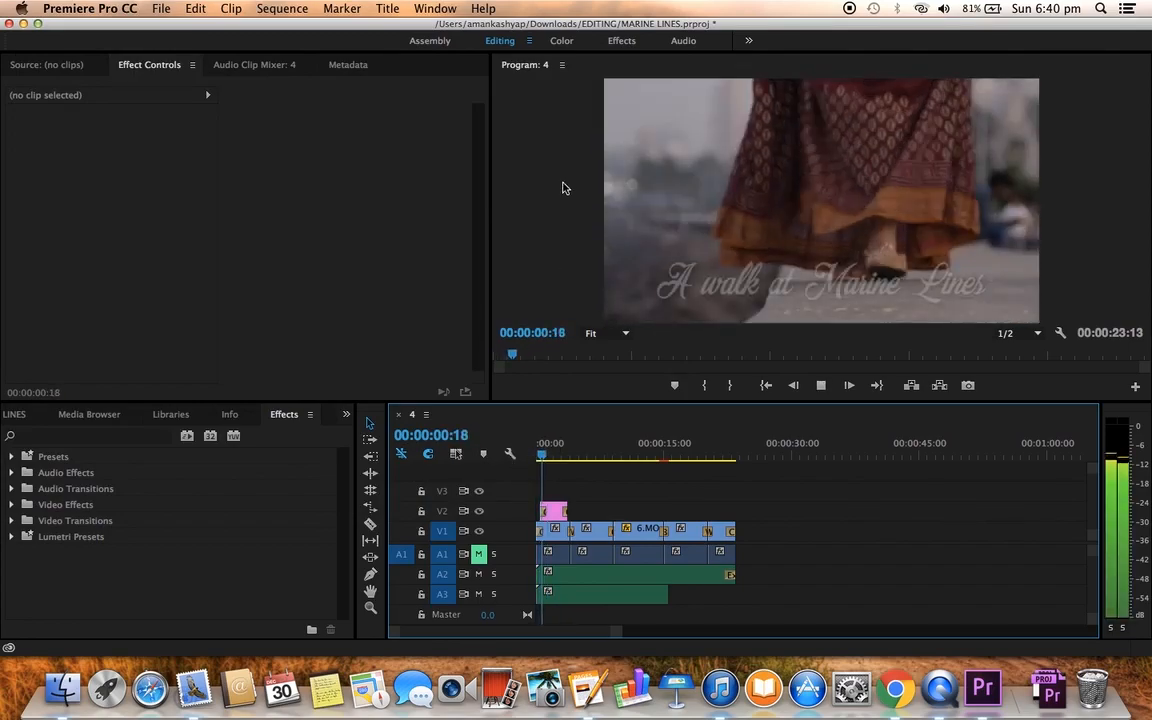
key("space")
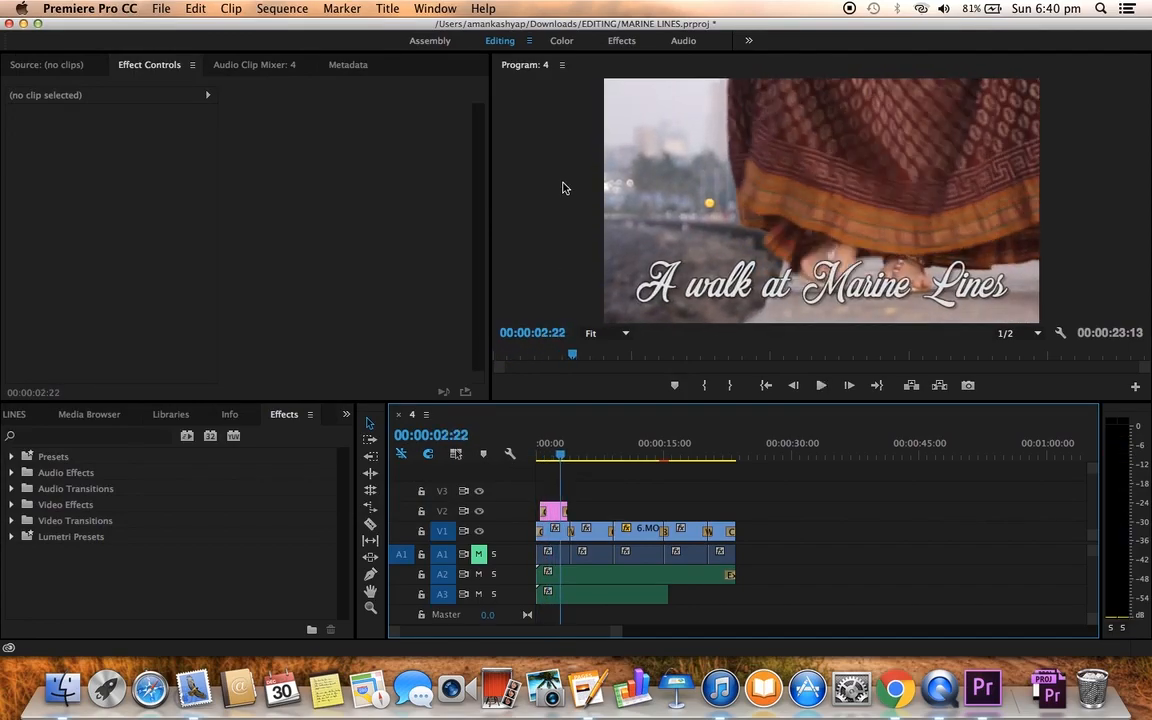
left_click(540, 455)
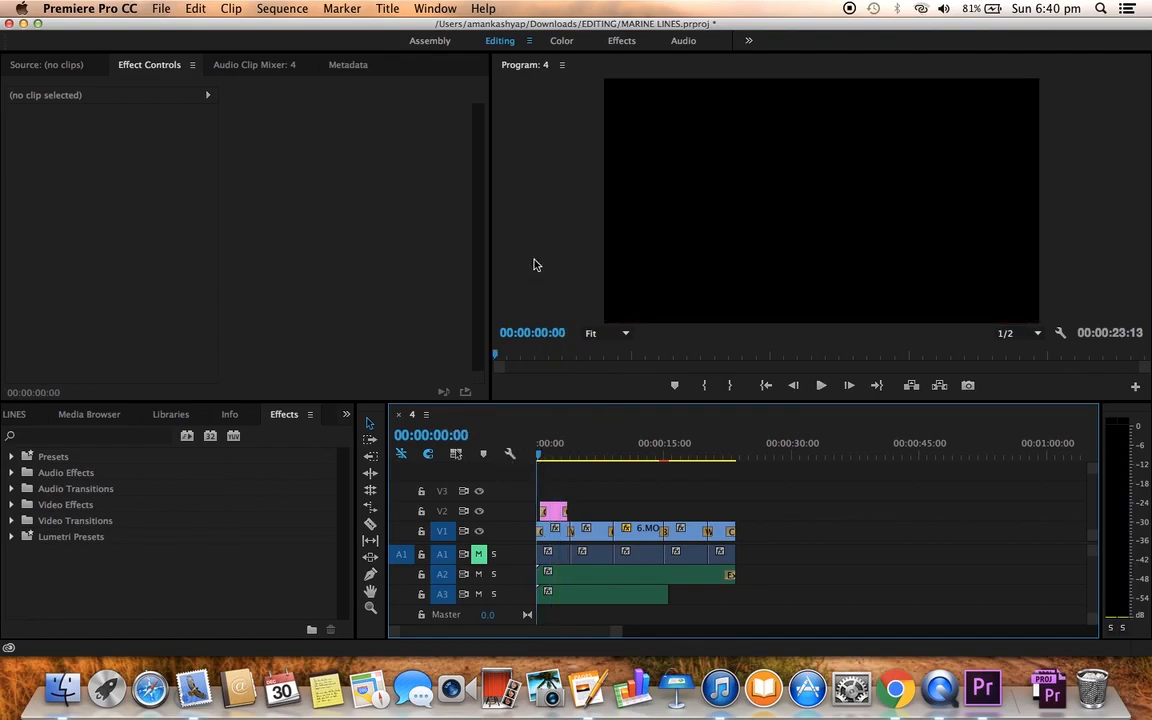
key("space")
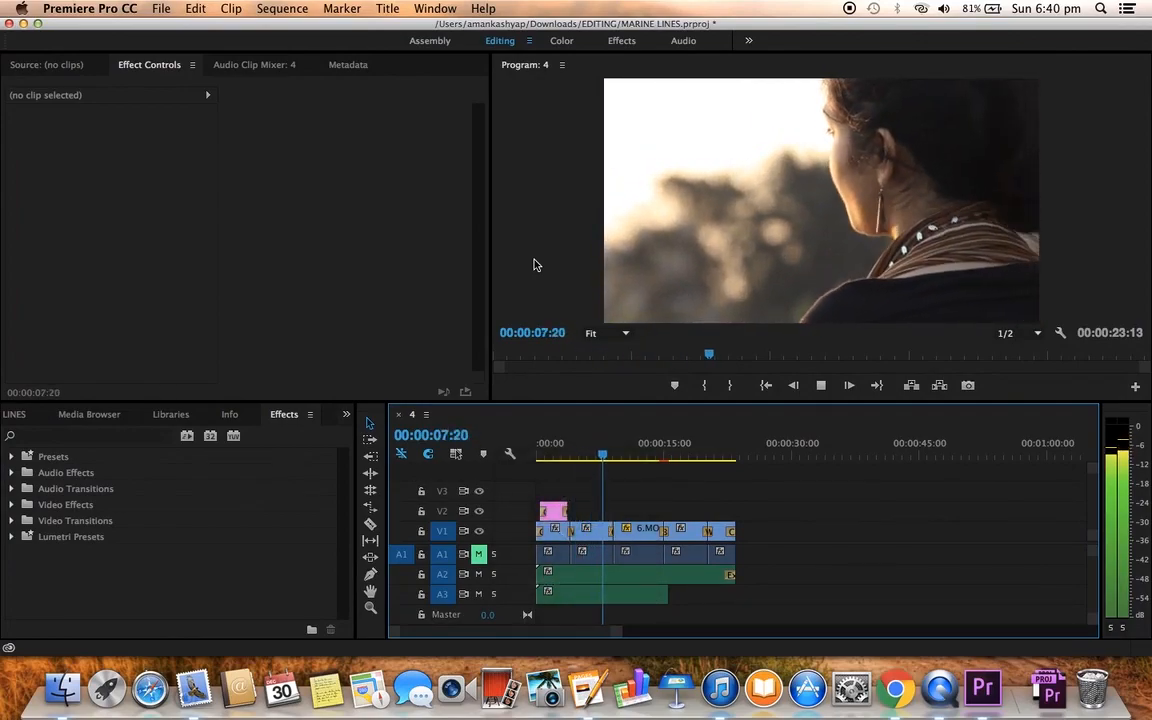
key("space")
- Add OCEAN SOUND EFFECT [HD].mp3 from the EDITING folder to audio track A3, after the end of the video clips
left_click(66, 695)
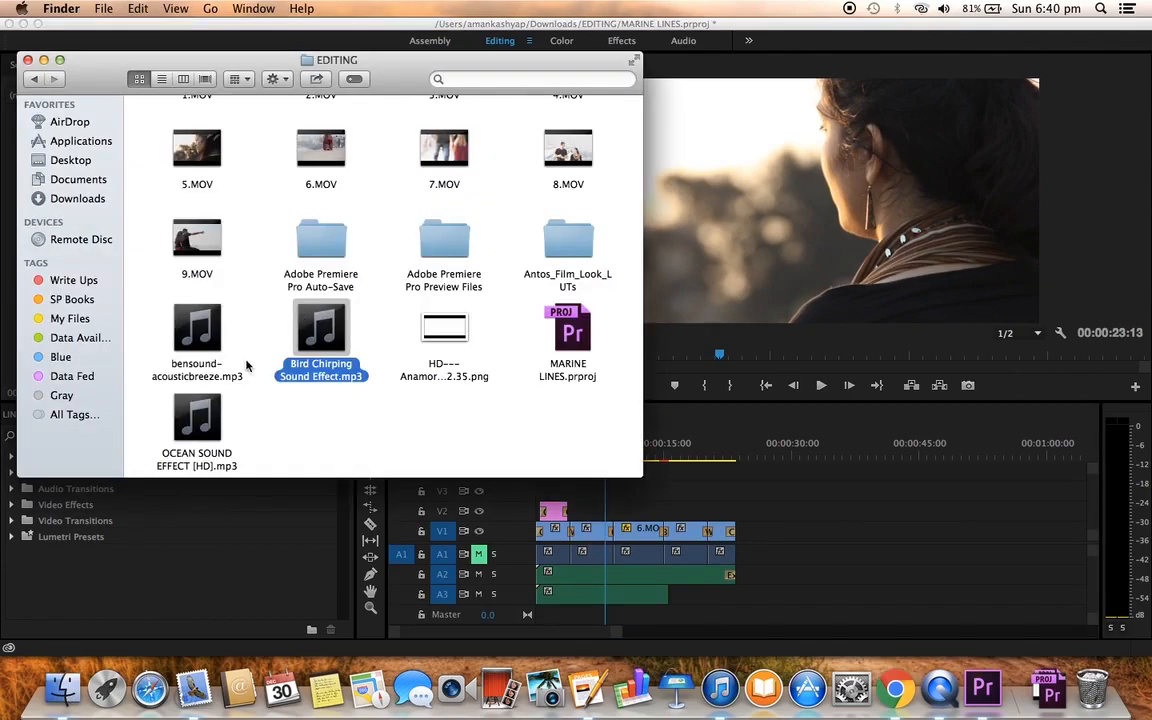
left_click_drag(212, 430, 778, 594)
left_click(802, 540)
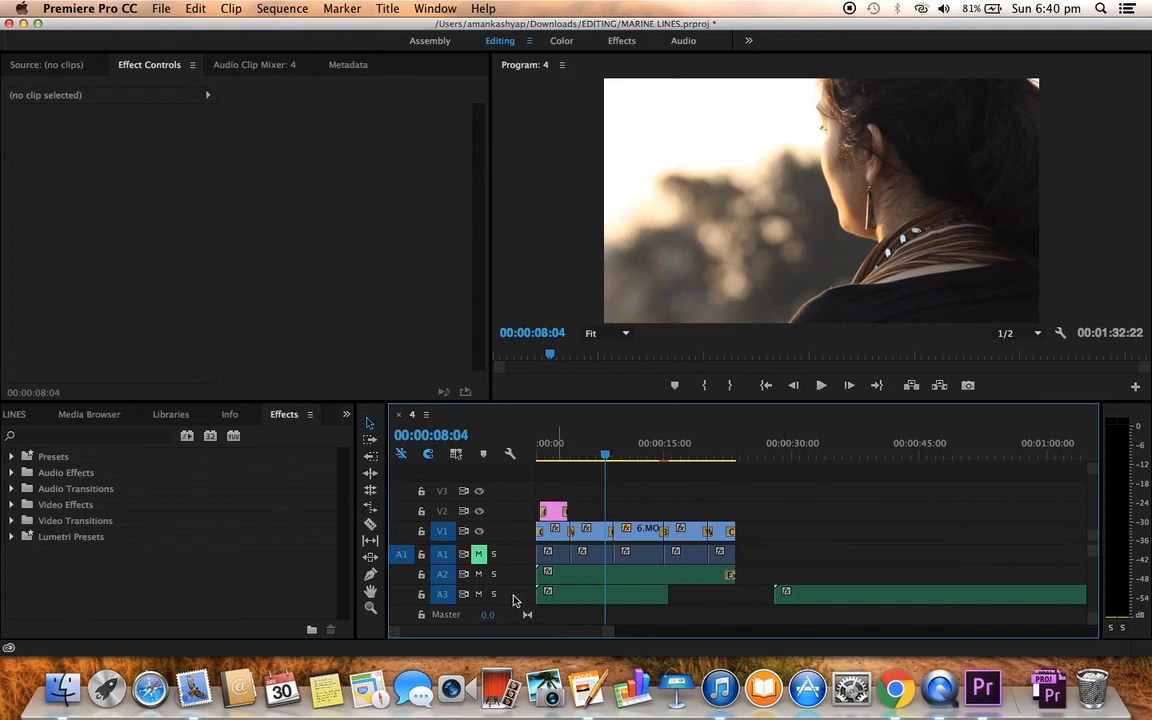
- Add audio track A4 and move the ocean sound clip to its beginning
right_click(465, 599)
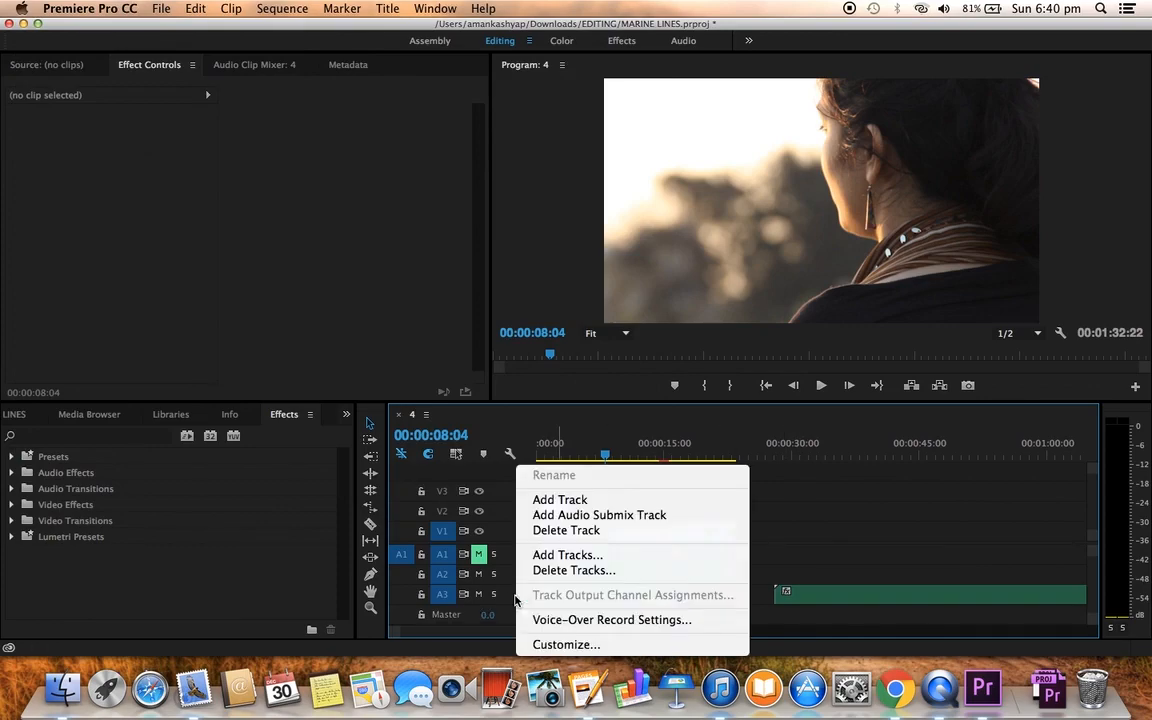
left_click(556, 497)
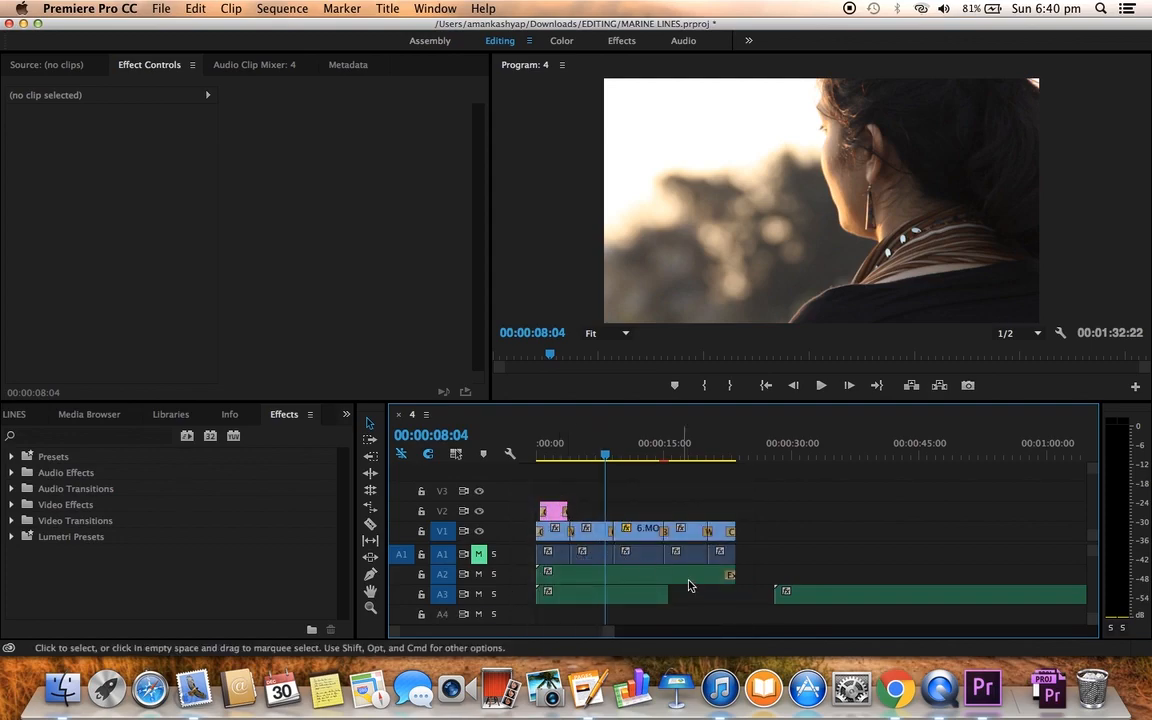
left_click_drag(781, 592, 542, 612)
- Play the sequence from the start and again from about five seconds to check the ocean sound in the mix
left_click(562, 452)
left_click_drag(562, 454, 534, 457)
key("space")
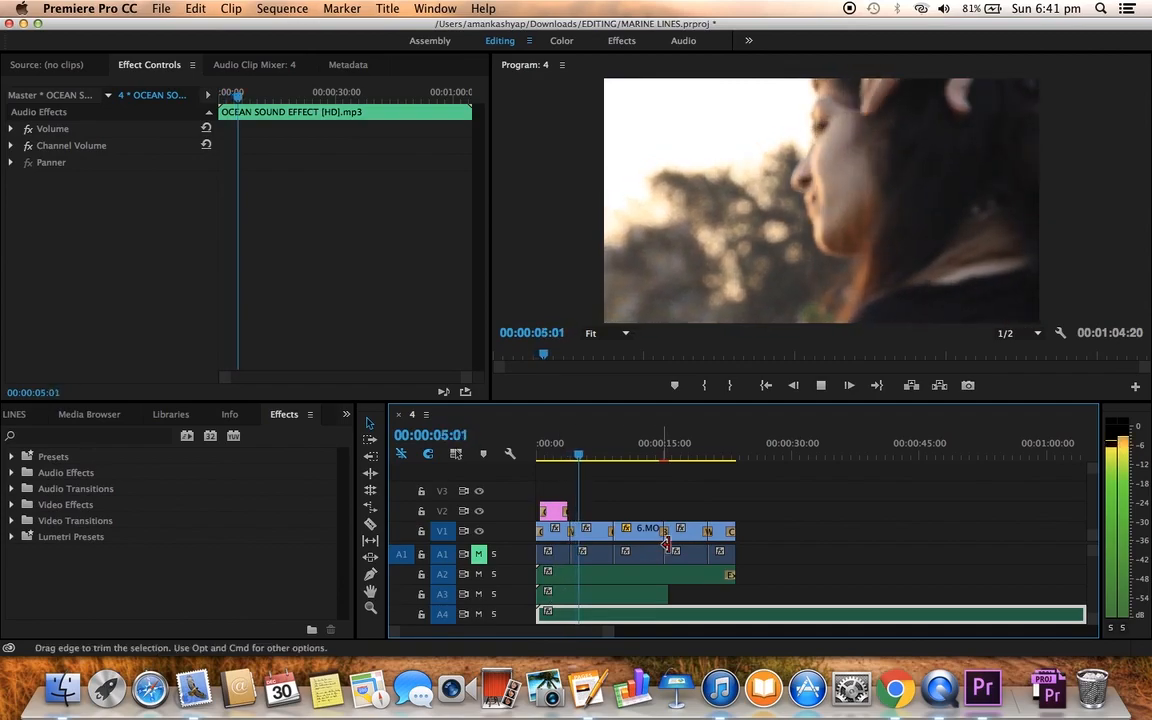
key("space")
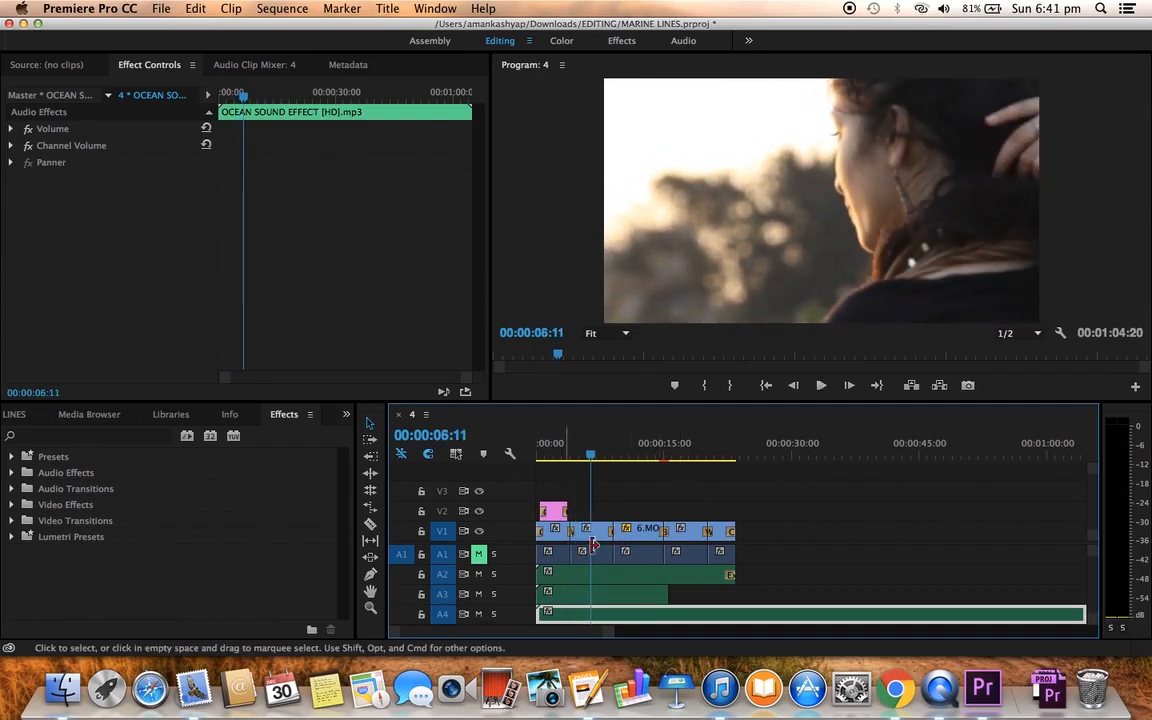
left_click(579, 455)
key("space")
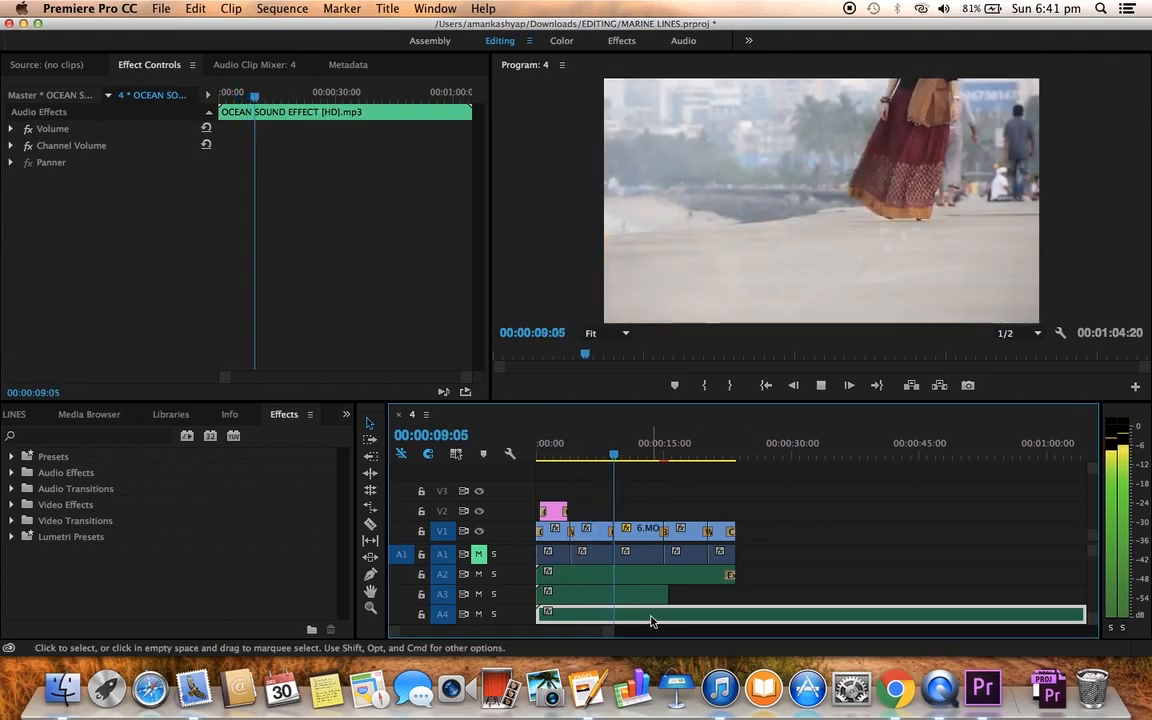
key("space")
- Set the ocean sound clip's volume level to -4.9 dB and play the sequence to check it
left_click(12, 129)
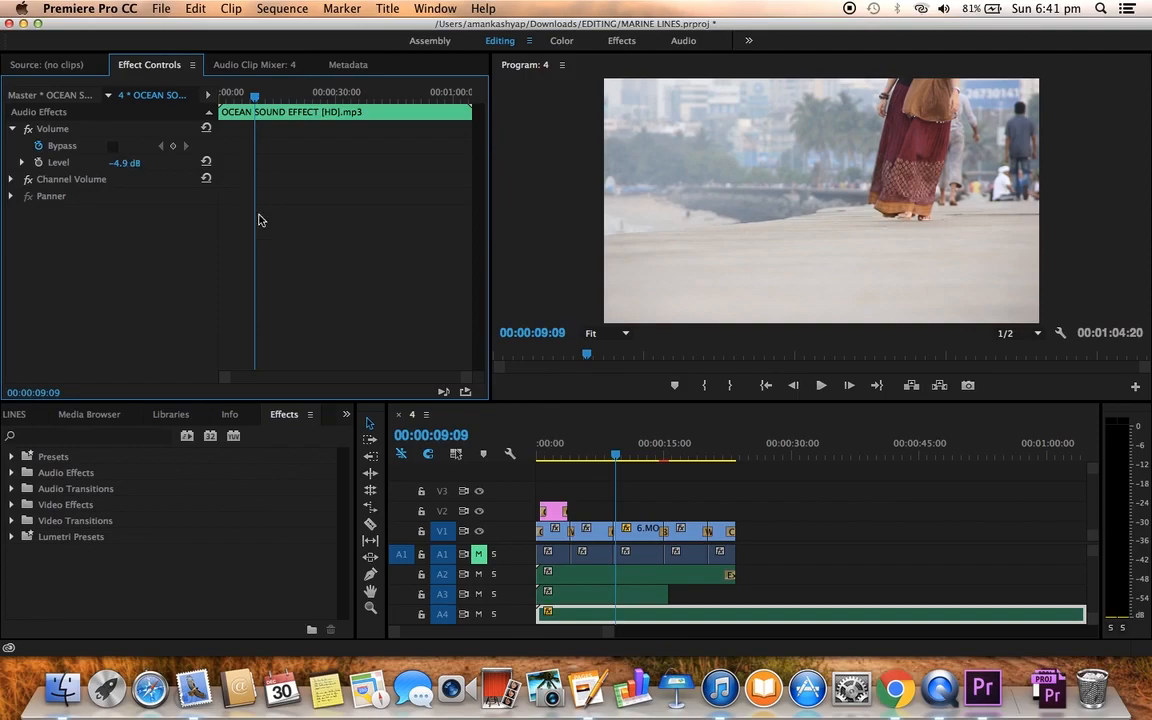
key("space")
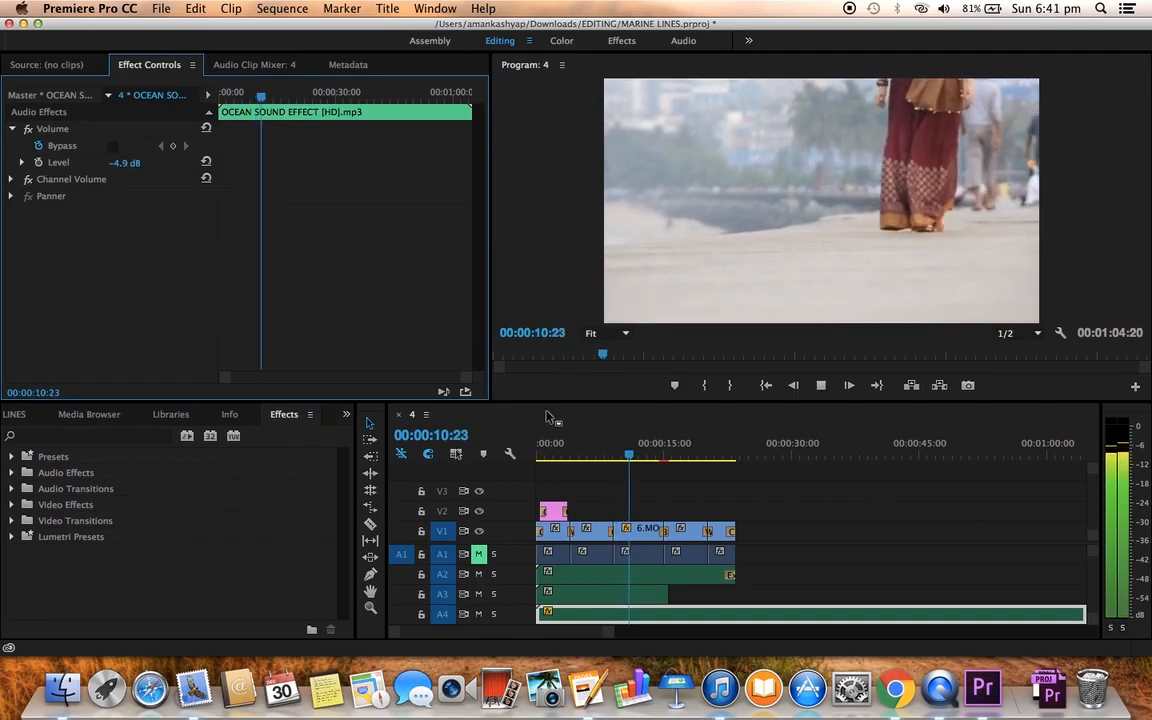
- Stop playback and shorten the ocean sound clip on A4 so it ends at about 15 seconds, near the bird chirping clip's end
key("space")
key("minus")
key("minus")
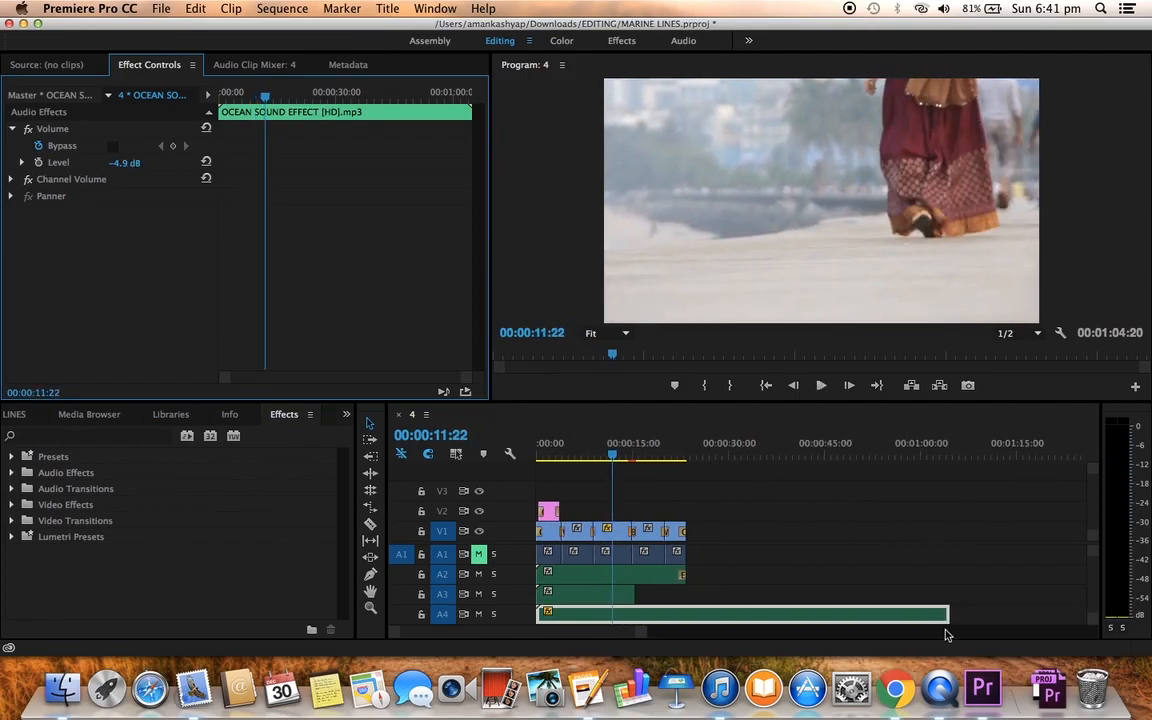
left_click_drag(941, 613, 630, 614)
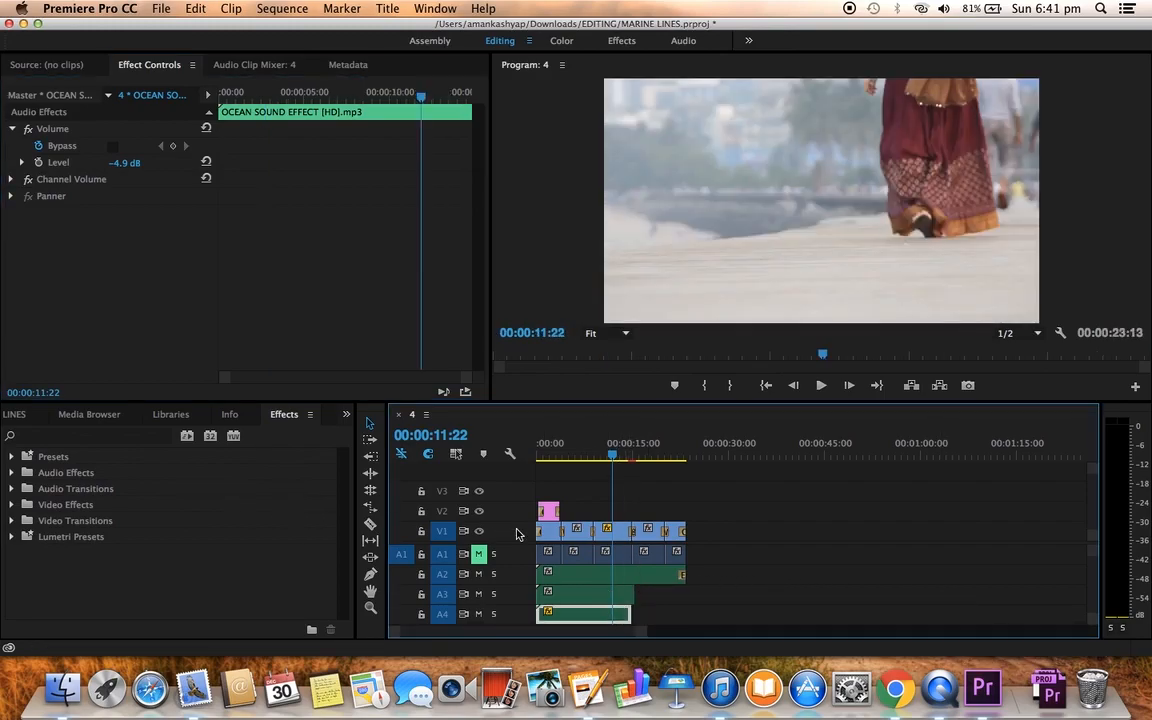
- Apply the Exponential Fade audio crossfade to the end of the ocean sound clip on A4
left_click(13, 521)
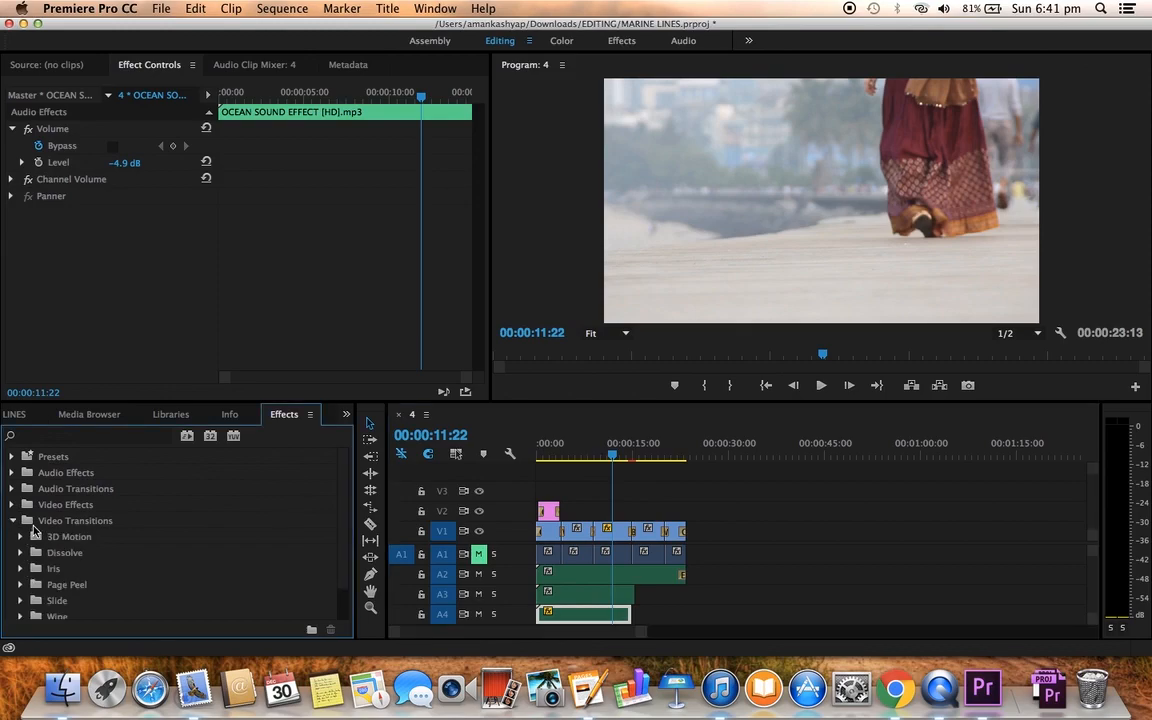
left_click(14, 521)
left_click(14, 489)
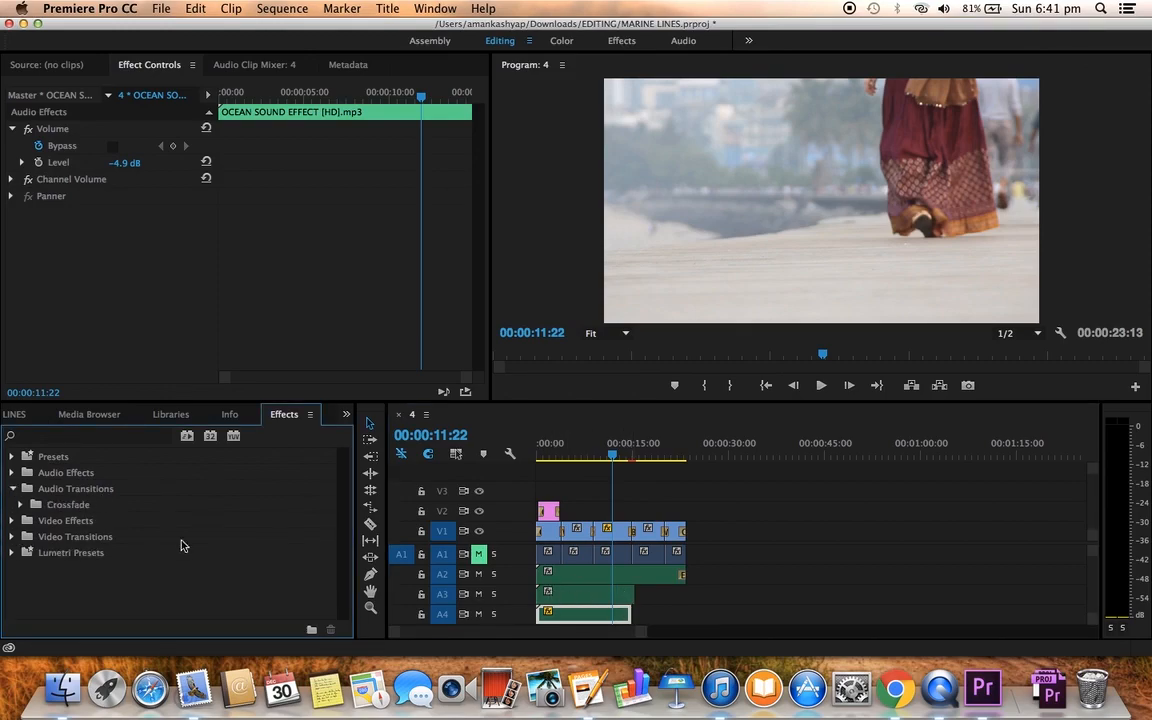
left_click(24, 506)
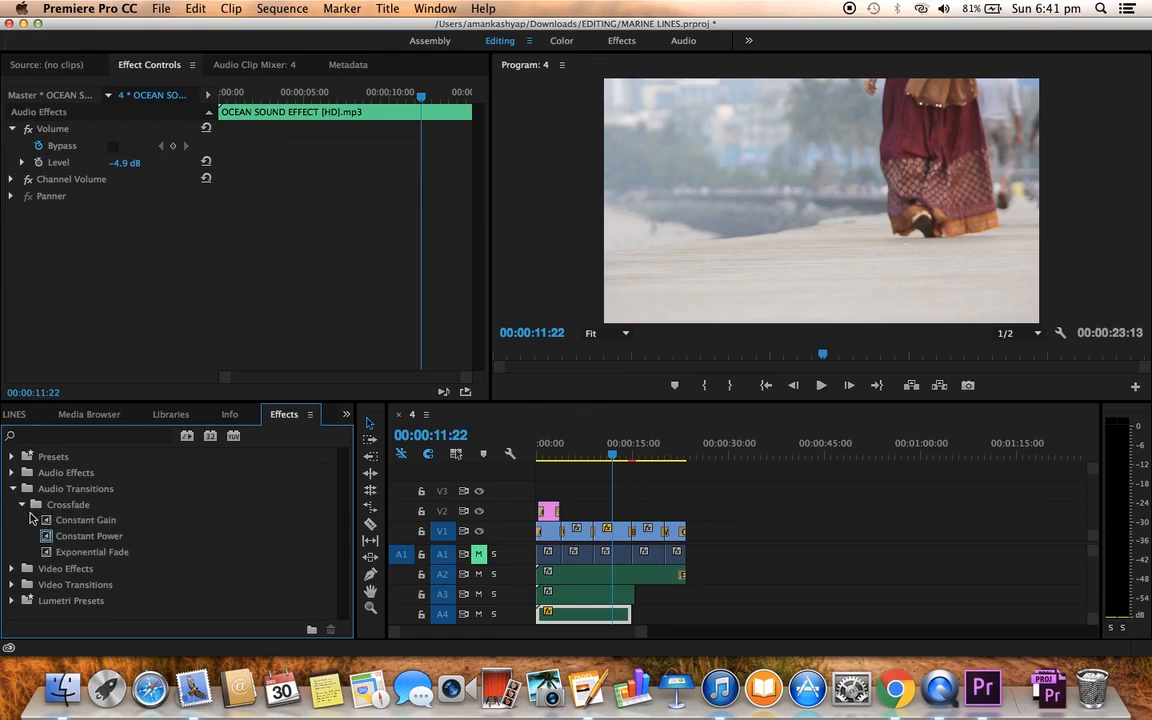
left_click_drag(55, 560, 630, 617)
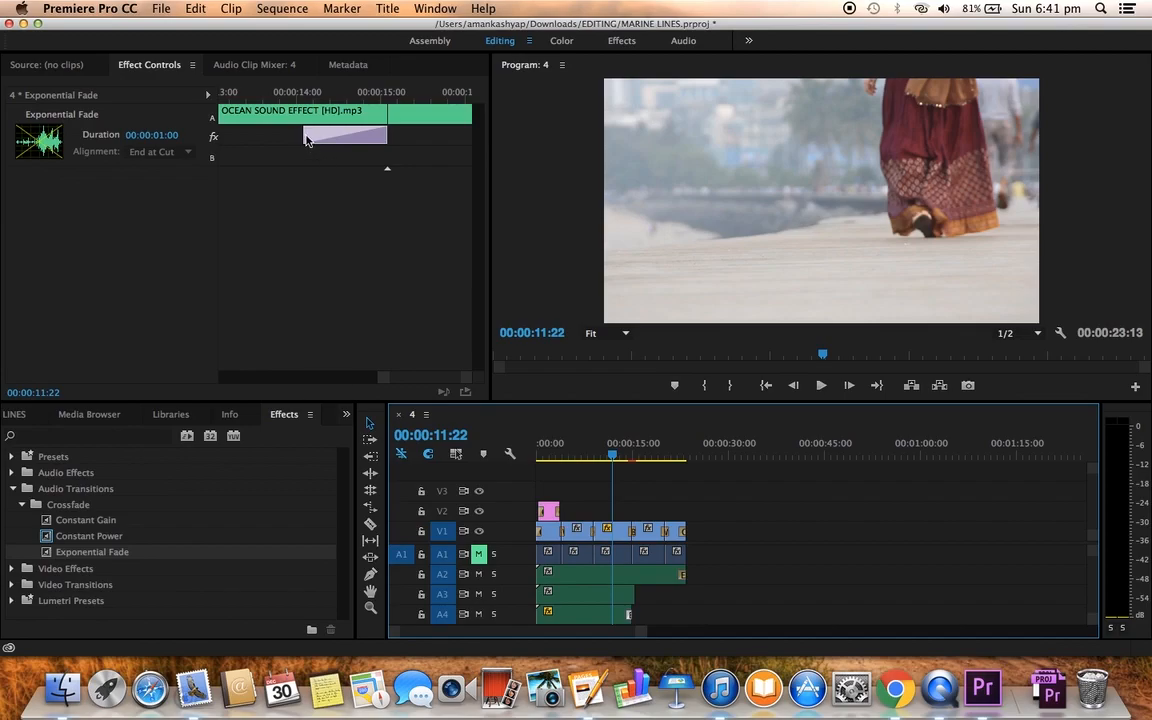
- Select the bird chirping clip, play the whole sequence from the start, and return the playhead to 00:00:06:00
left_click(575, 594)
key("Home")
key("space")
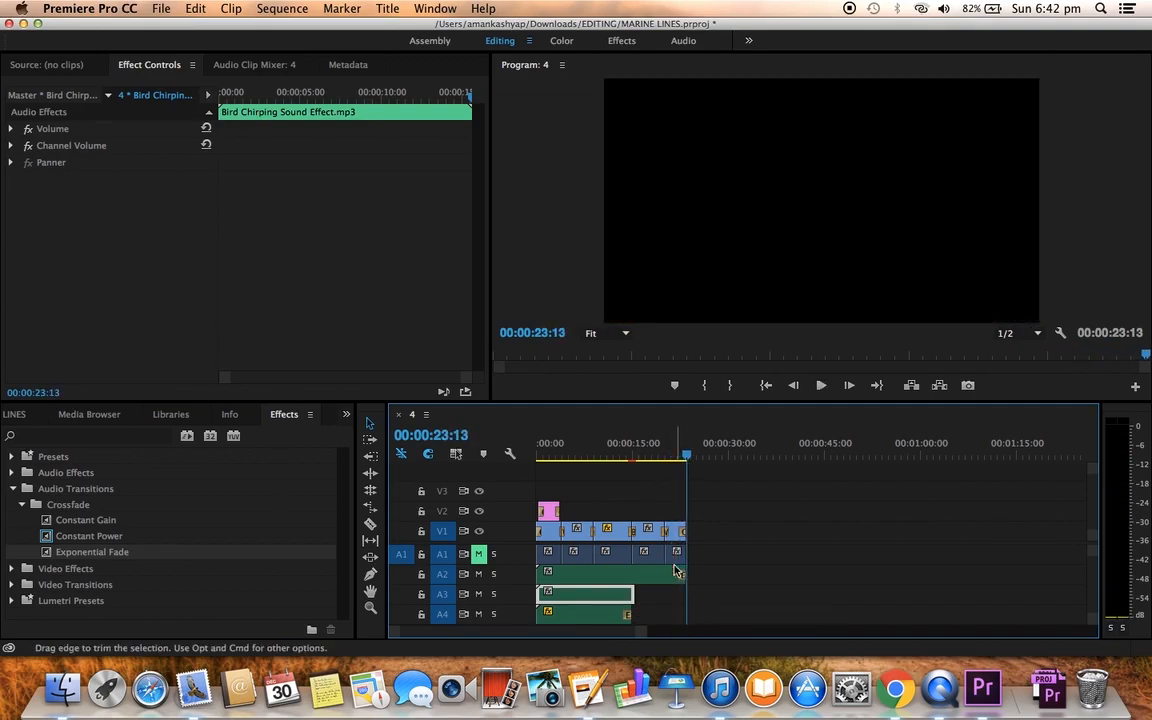
left_click(563, 457)
mouse_move(563, 457)
left_mouse_down()
mouse_move(522, 458)
mouse_move(612, 458)
mouse_move(576, 458)
left_mouse_up()
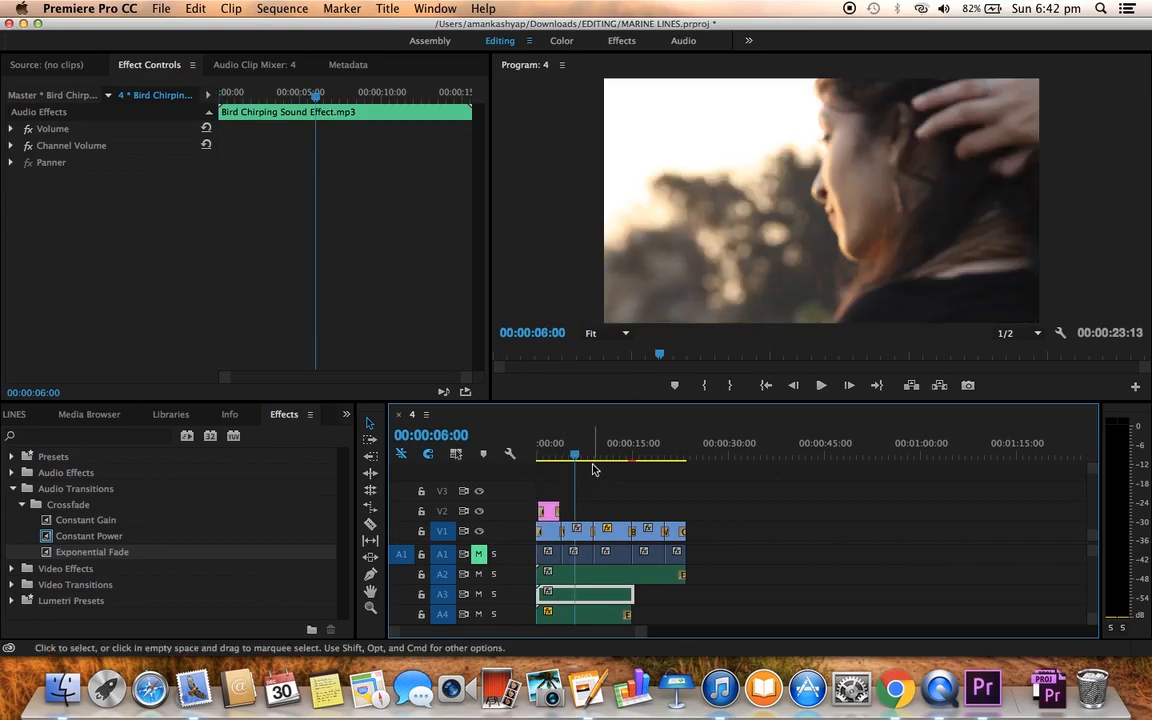